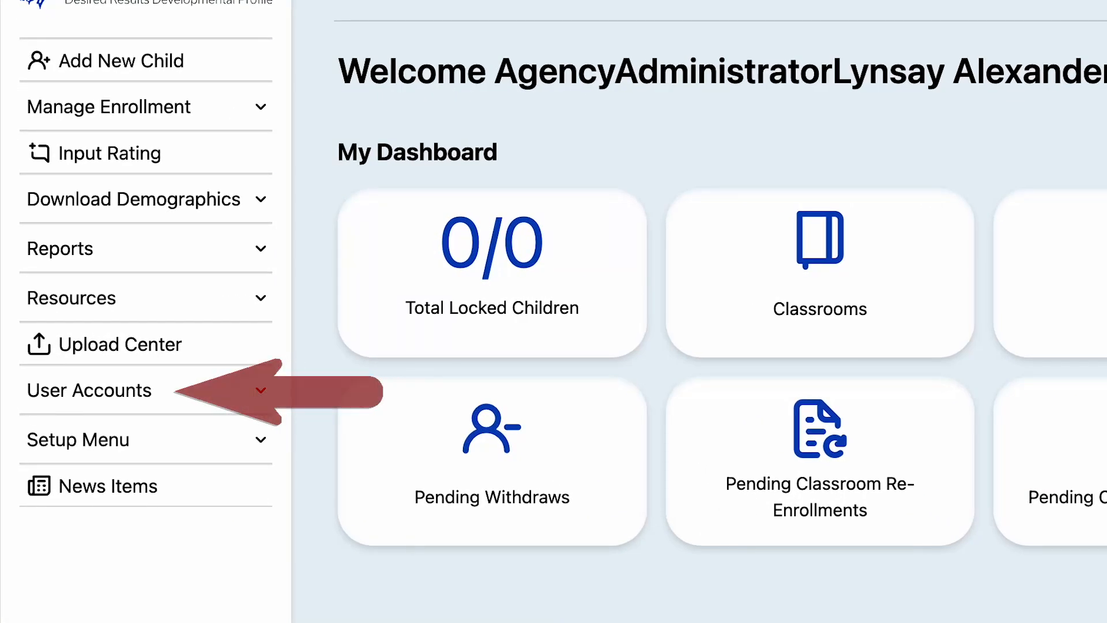
- Search User Accounts filtered to both Excellence and Greatness sites with Active status only
click(261, 390)
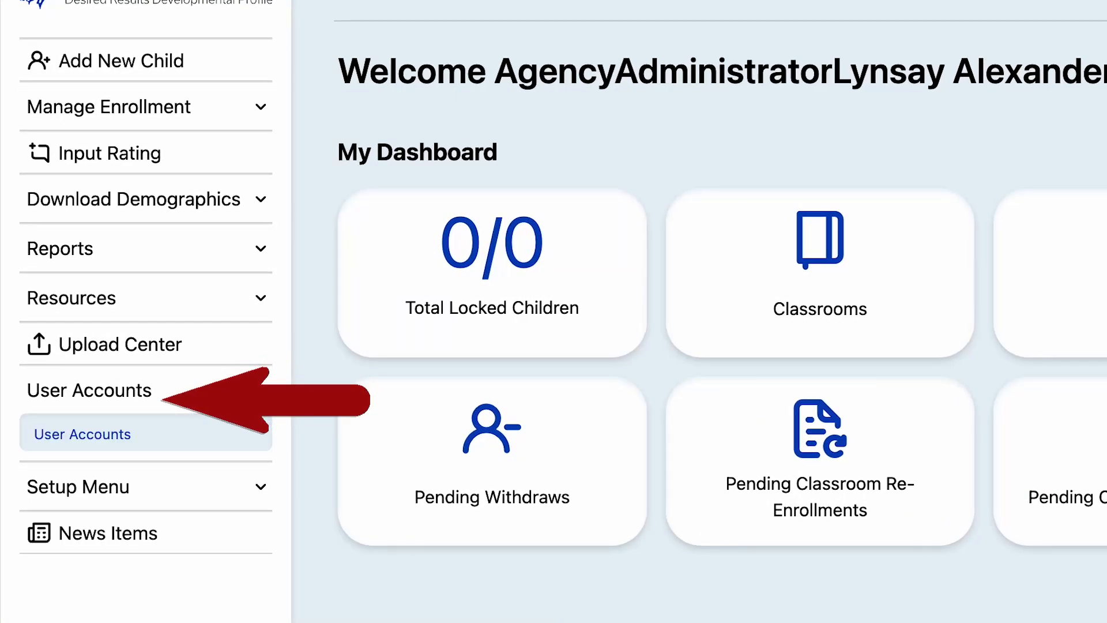
click(99, 437)
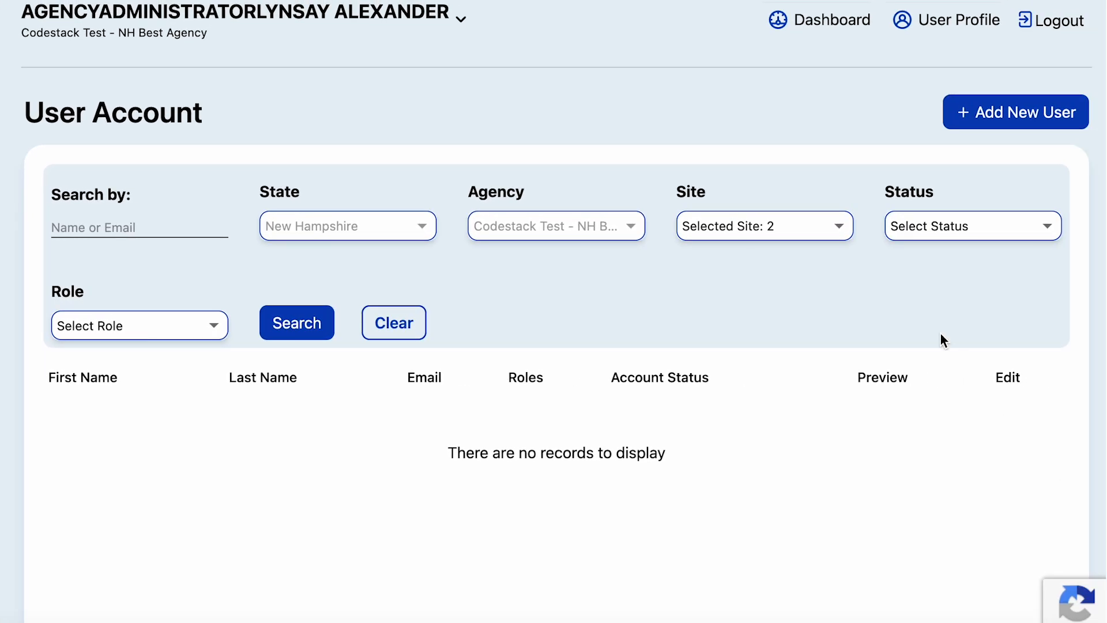
click(839, 233)
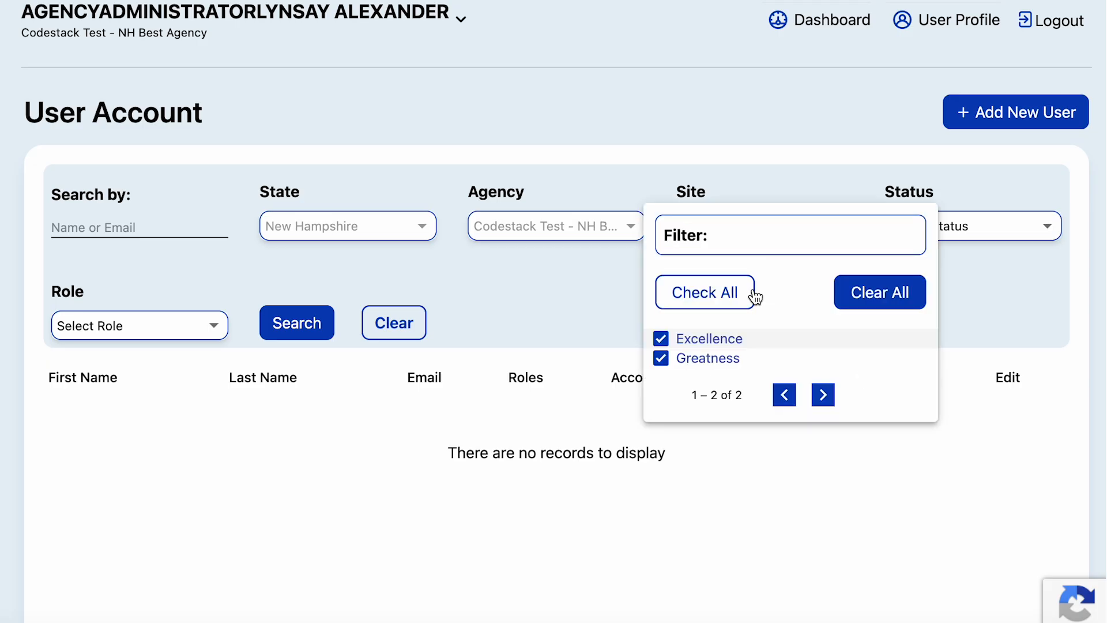
click(1011, 234)
click(1010, 236)
click(916, 343)
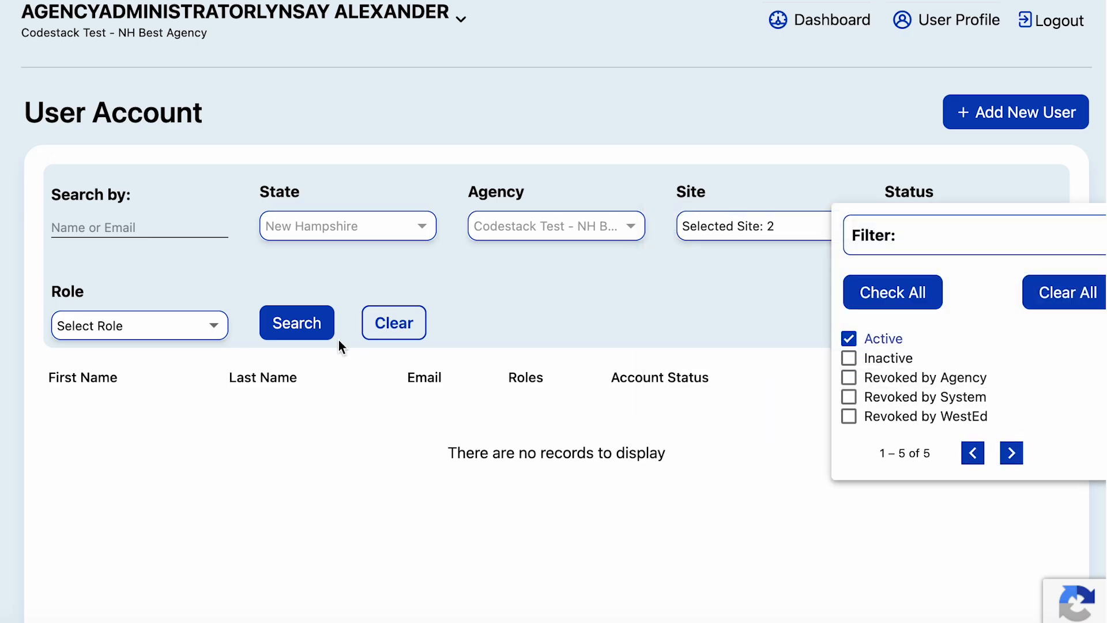
click(289, 334)
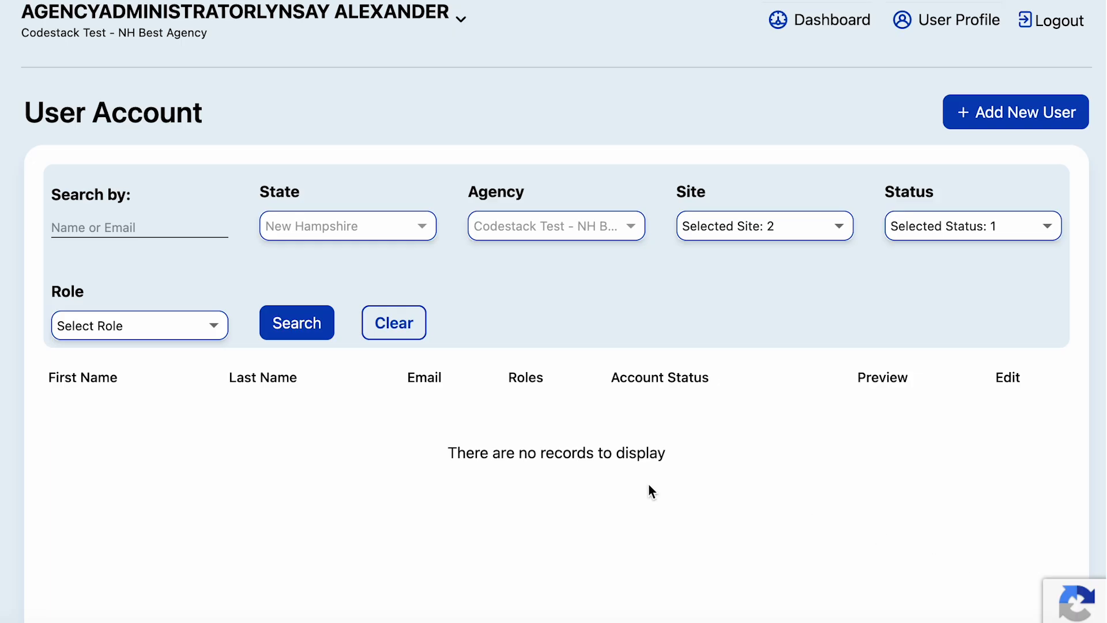
click(303, 330)
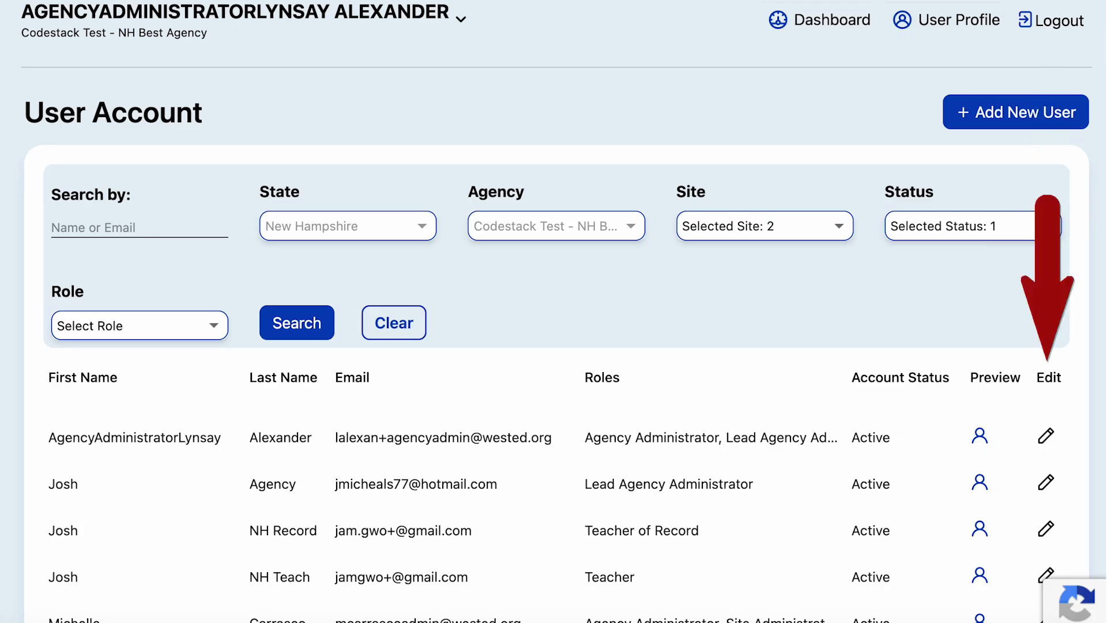
click(1047, 436)
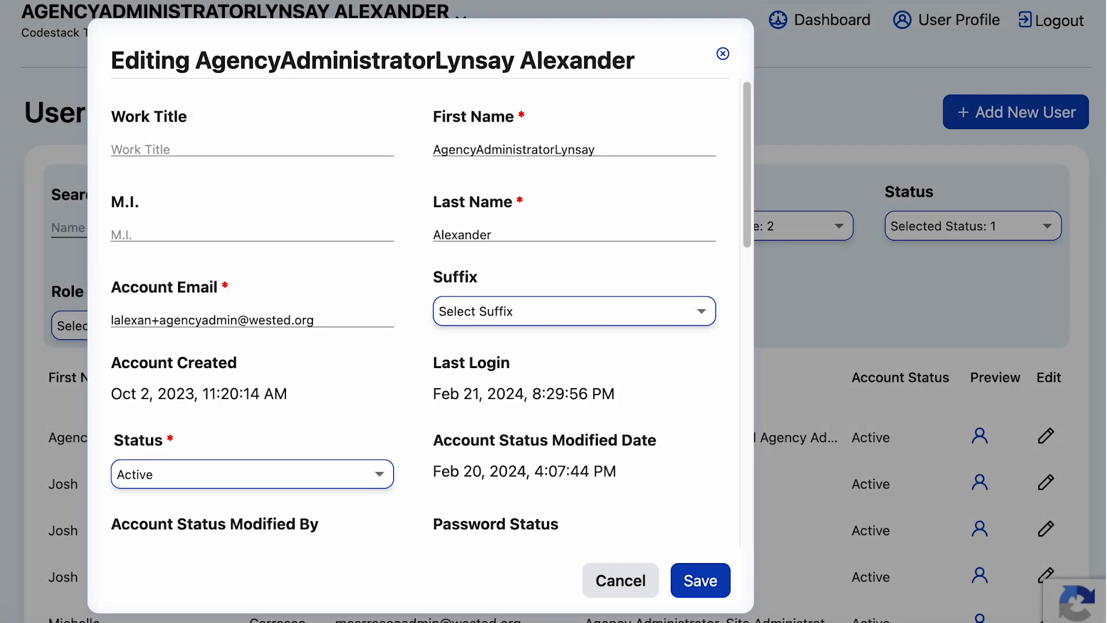
scroll(503, 363, down, 10)
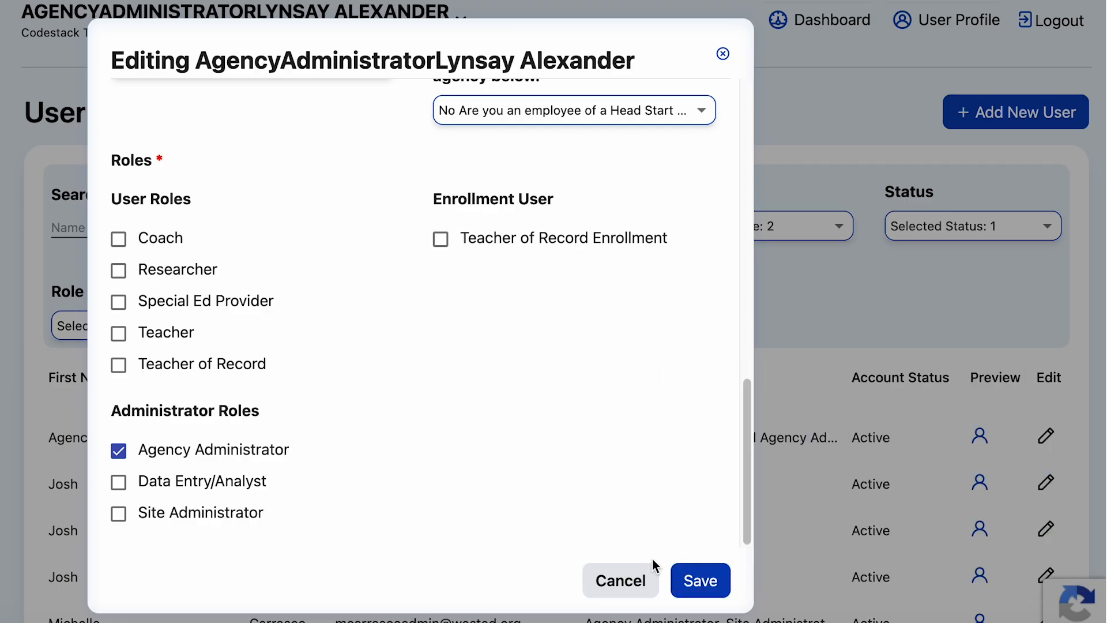
click(629, 580)
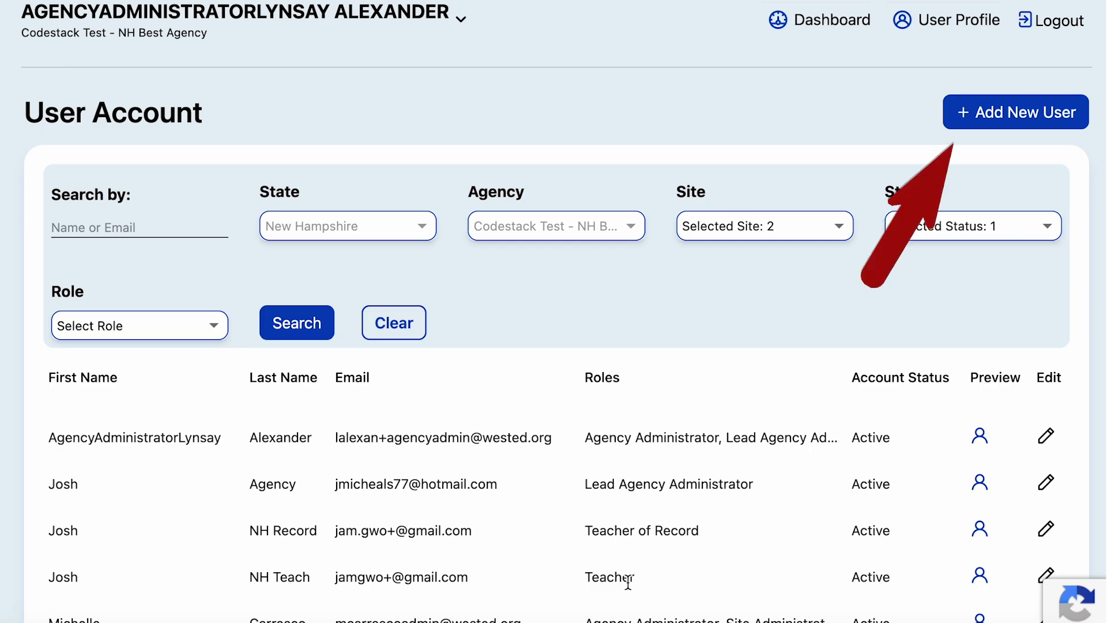
click(977, 126)
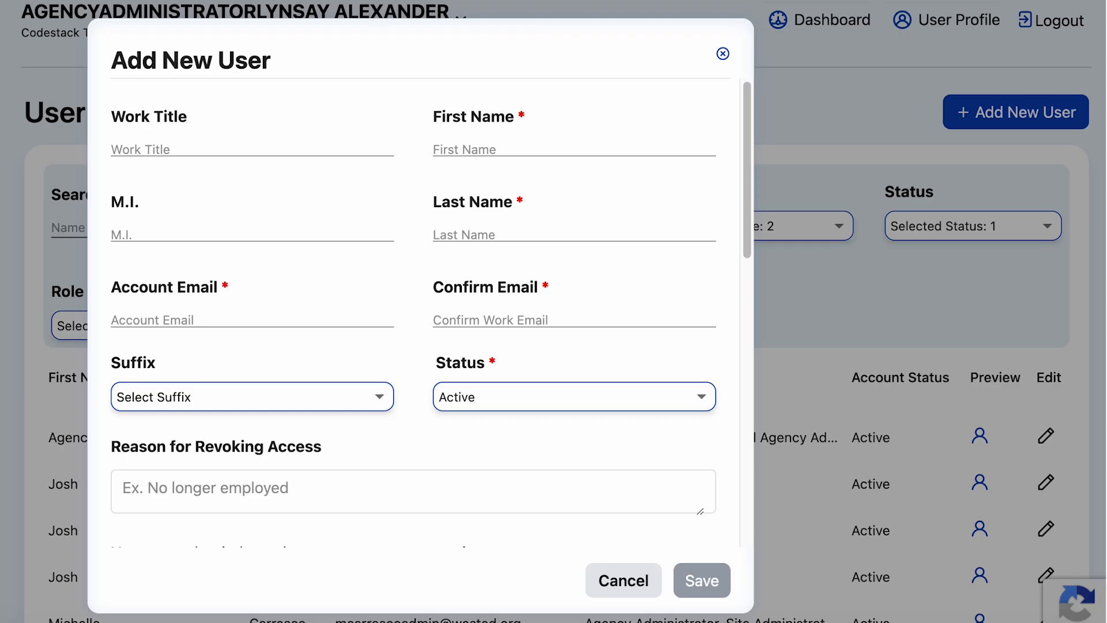
scroll(562, 314, down, 8)
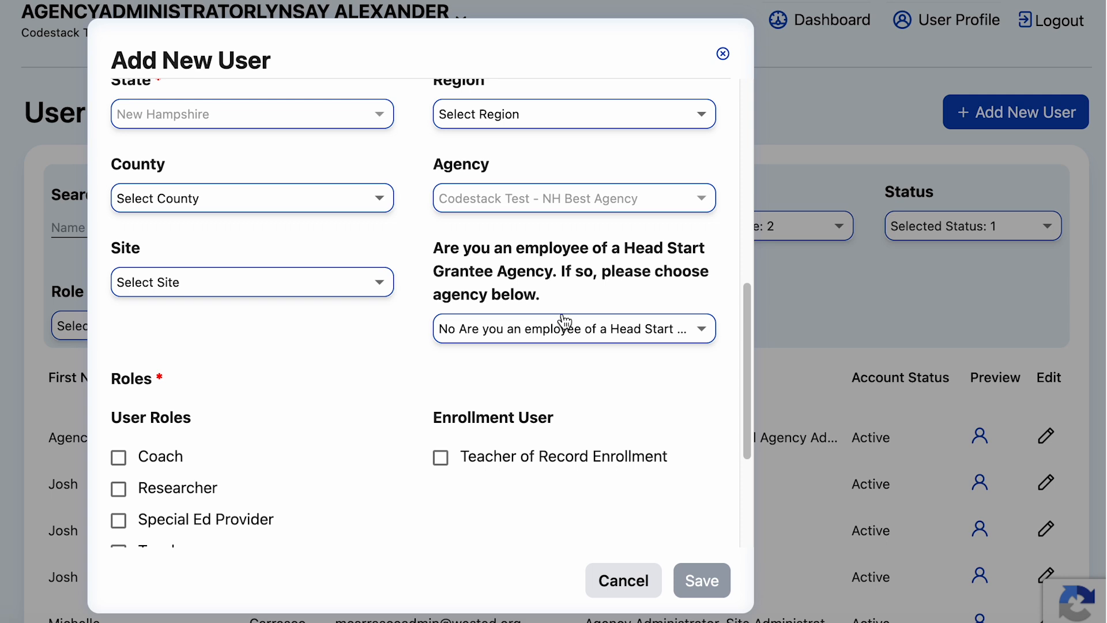
scroll(564, 321, down, 4)
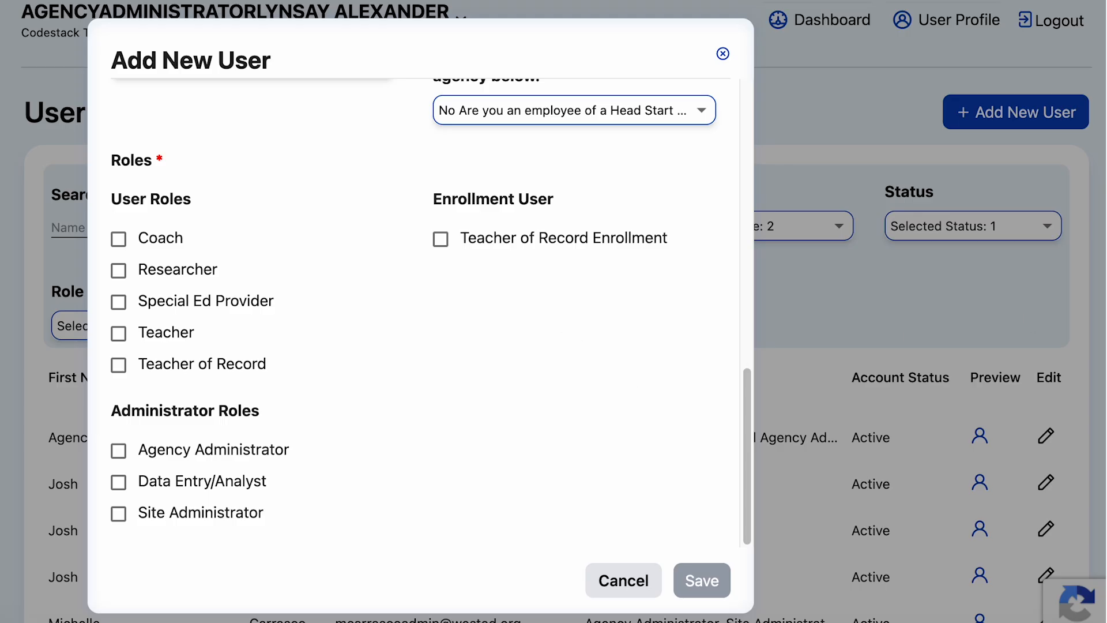
click(617, 571)
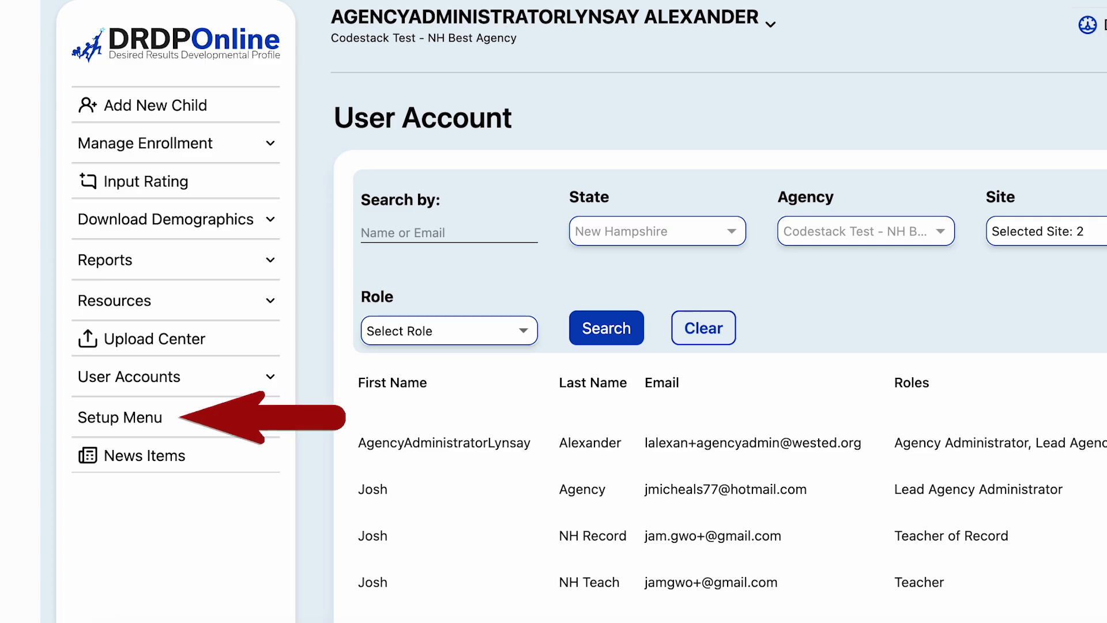
- Open the Sites list, cancel deactivating Excellence, and close the Add New Site form unsaved
click(104, 432)
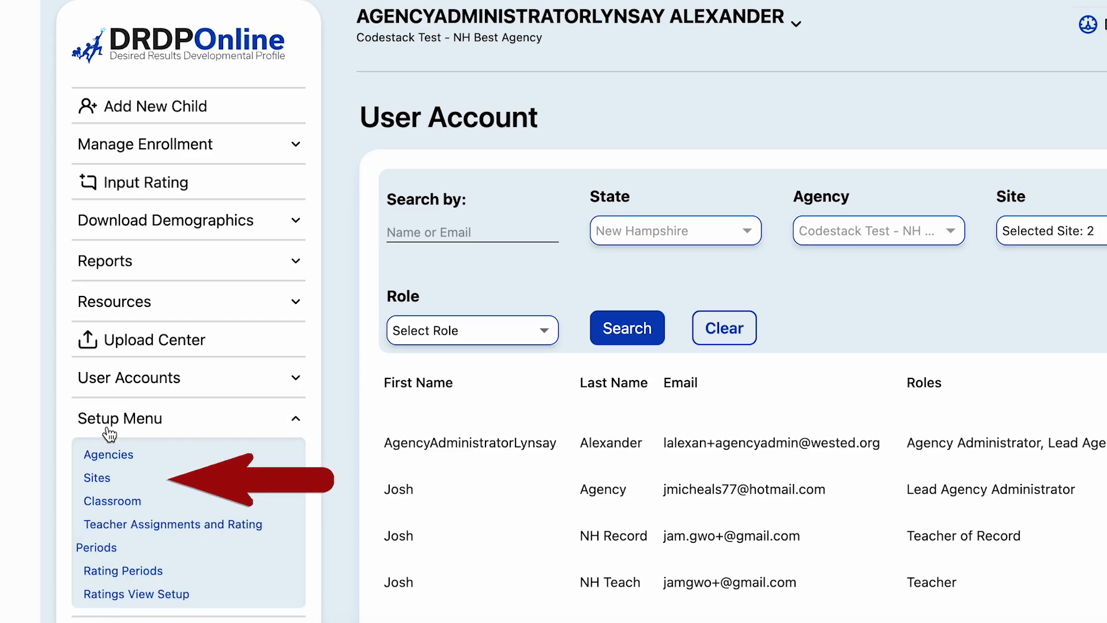
click(98, 478)
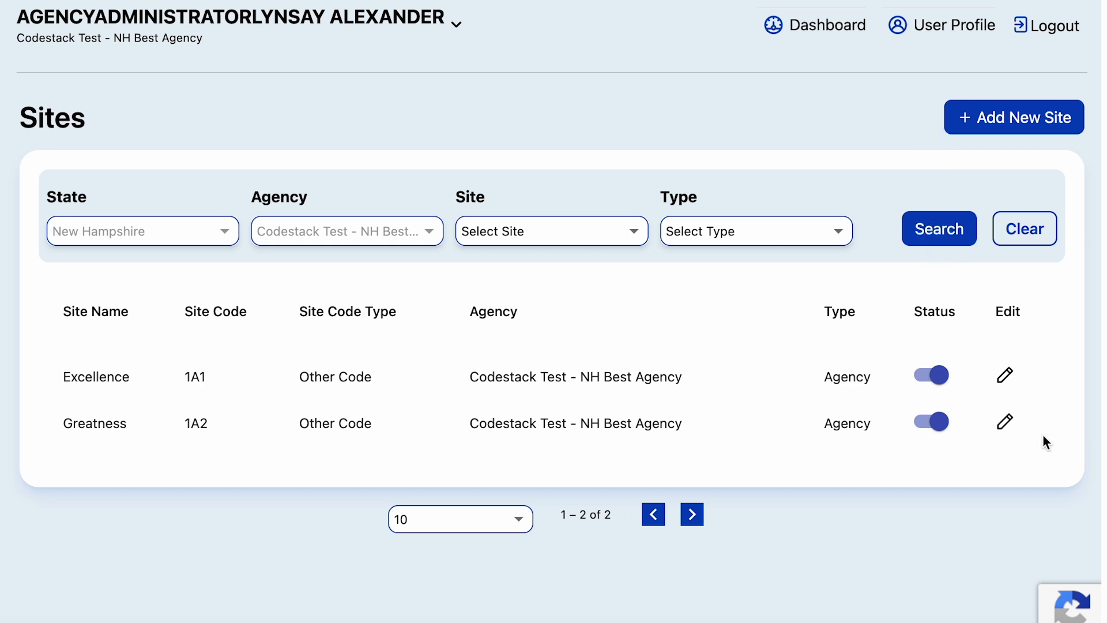
click(930, 376)
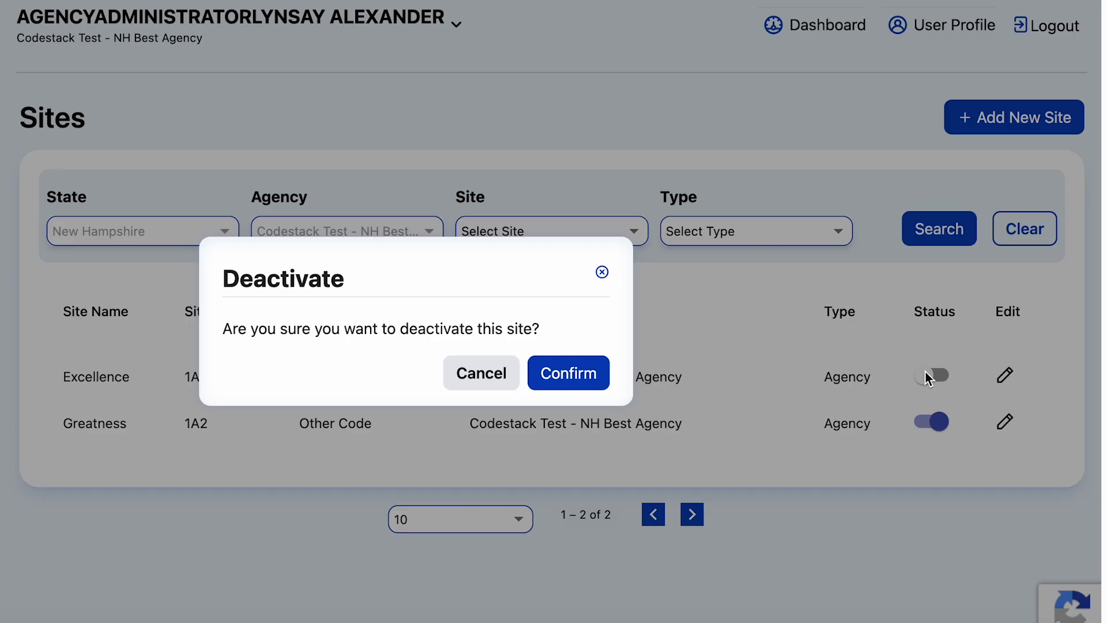
click(486, 373)
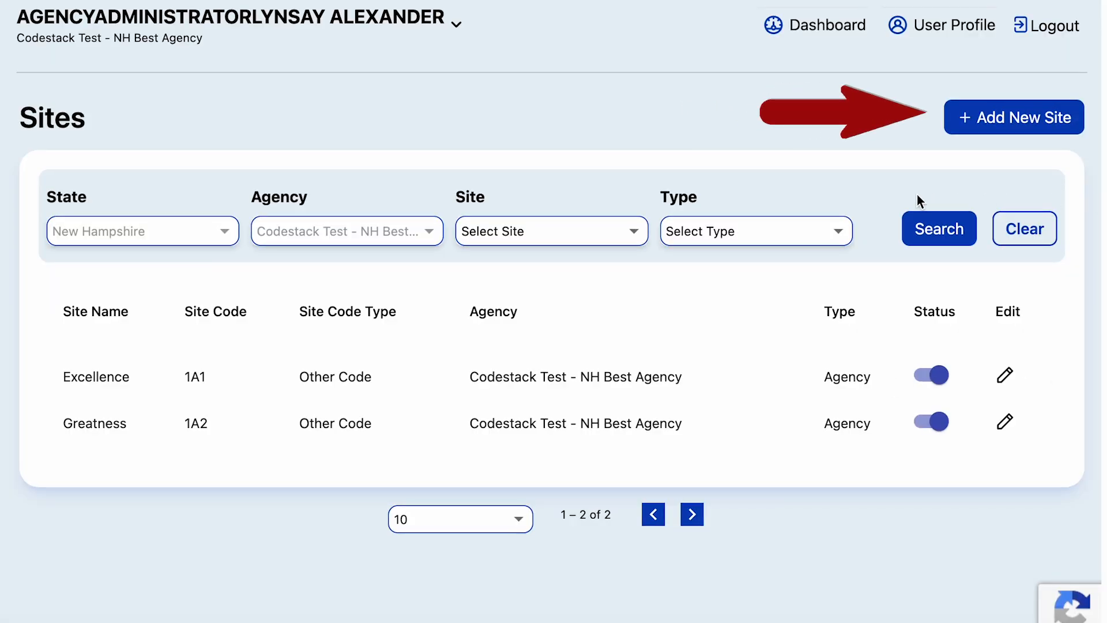
click(967, 117)
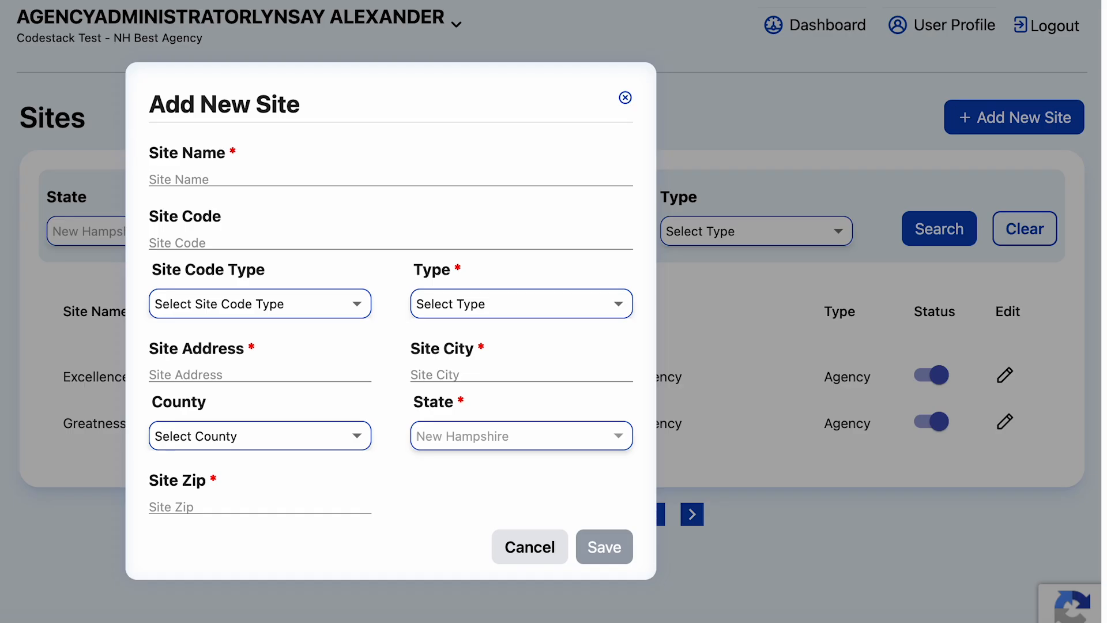
click(501, 551)
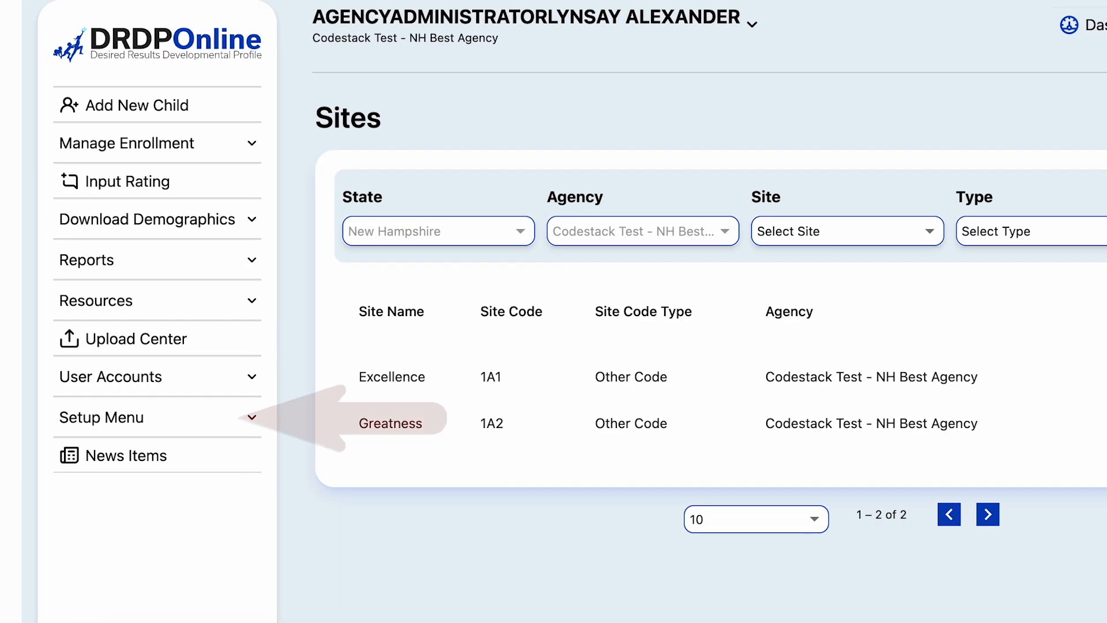
- Open Rating Periods to see Fall 2023, Winter 2023-24, Spring 2024 and Summer 2024
click(127, 422)
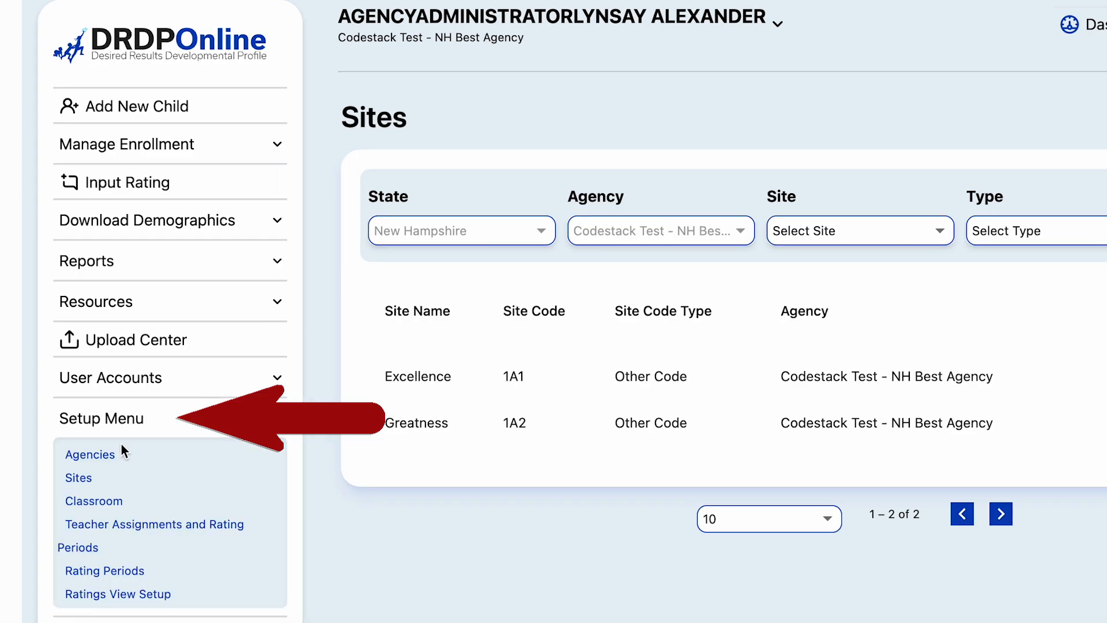
click(113, 571)
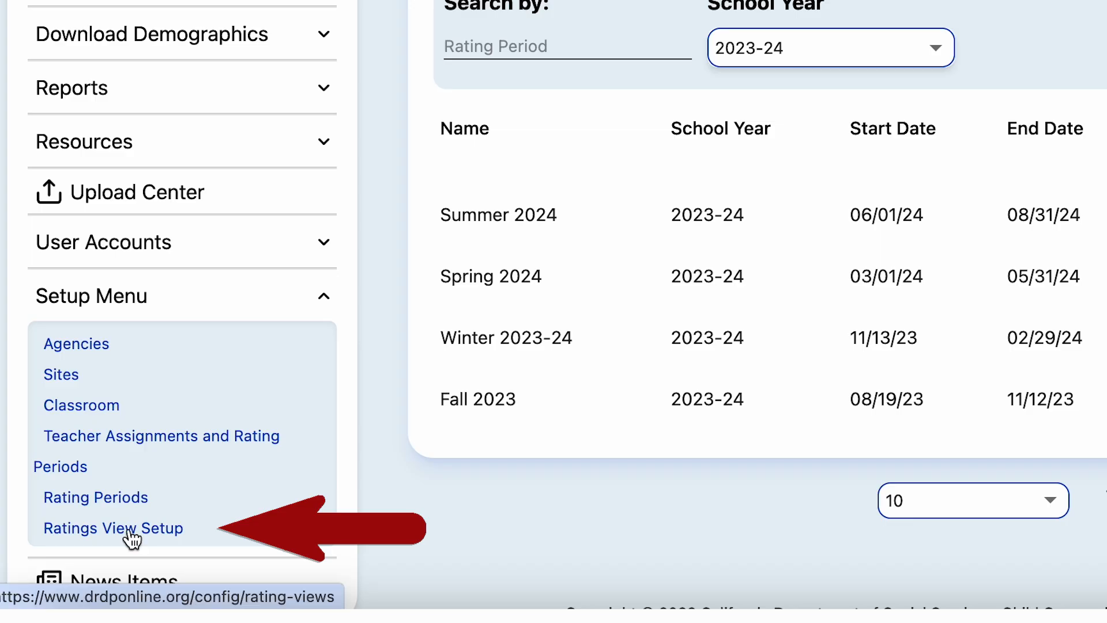
- Open Ratings View Setup and scroll down to the empty Custom Rating Views section
click(97, 531)
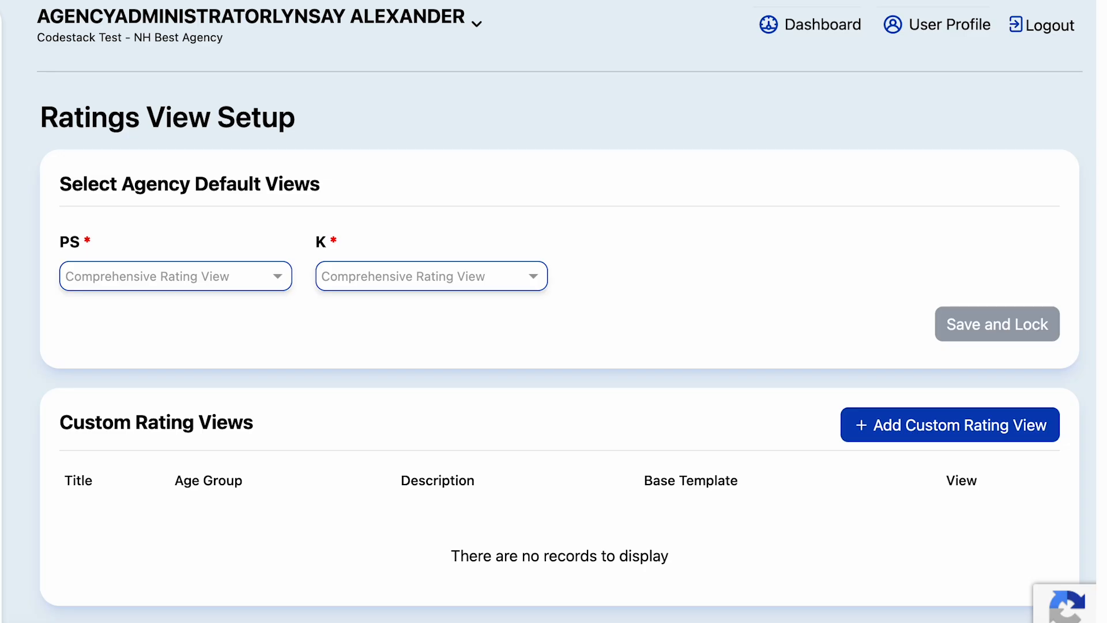
scroll(726, 289, down, 1)
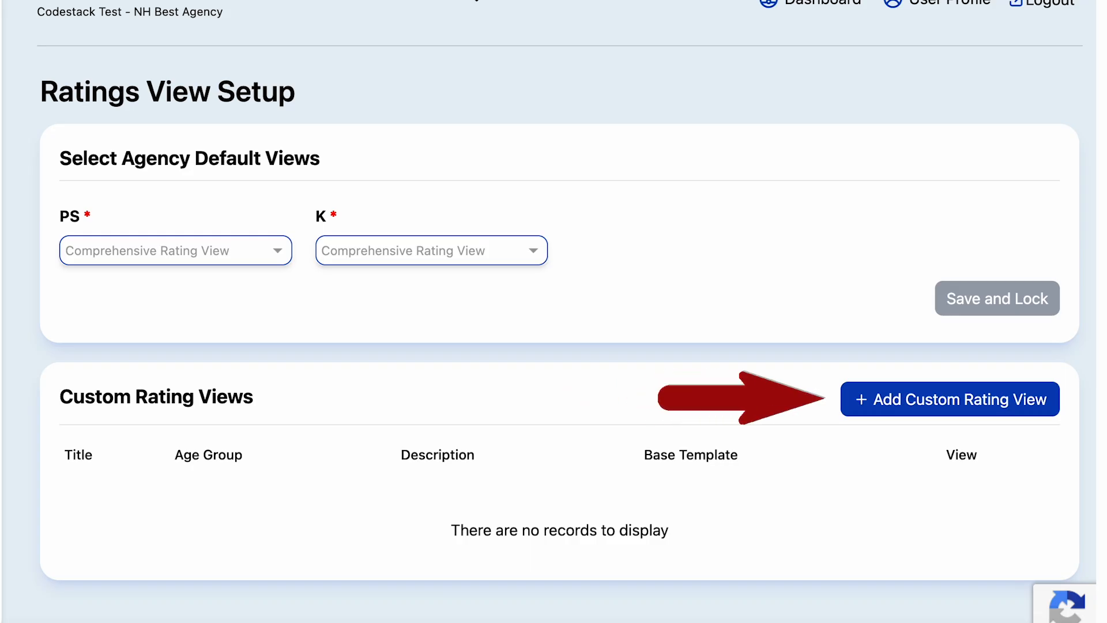
- Start a new custom rating view titled 'Social Science' with description 'SS Grant'
click(916, 405)
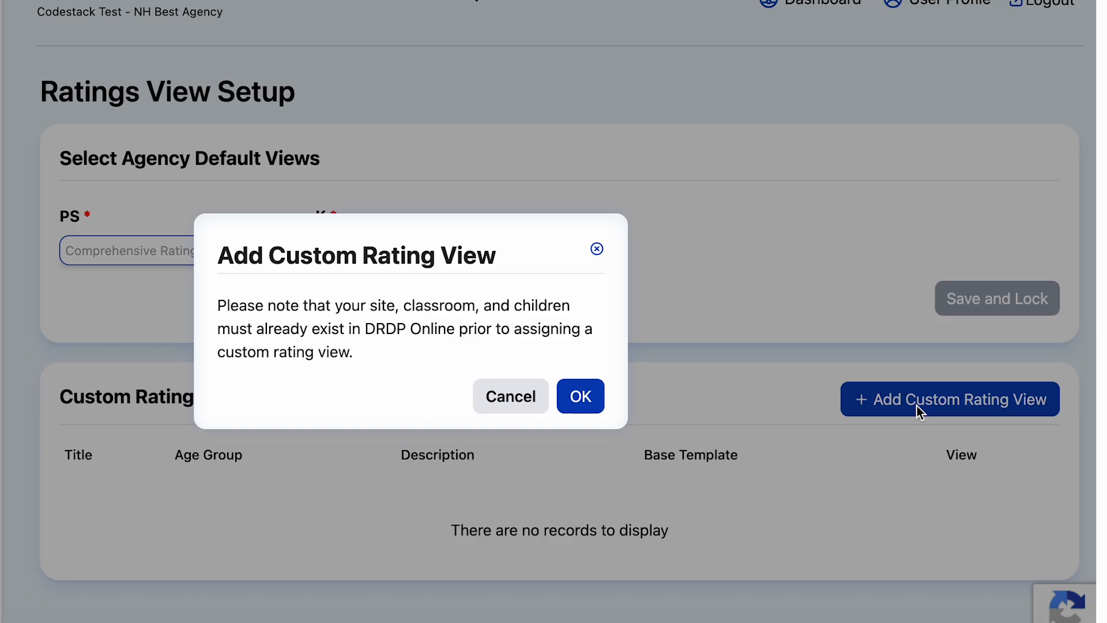
click(581, 396)
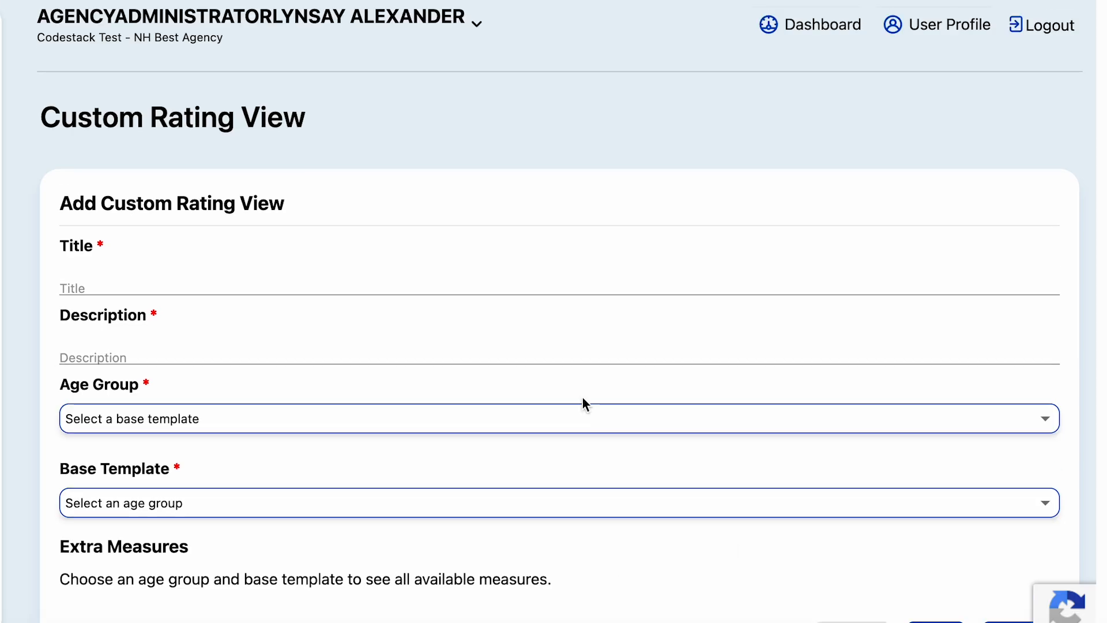
click(118, 287)
text(Social)
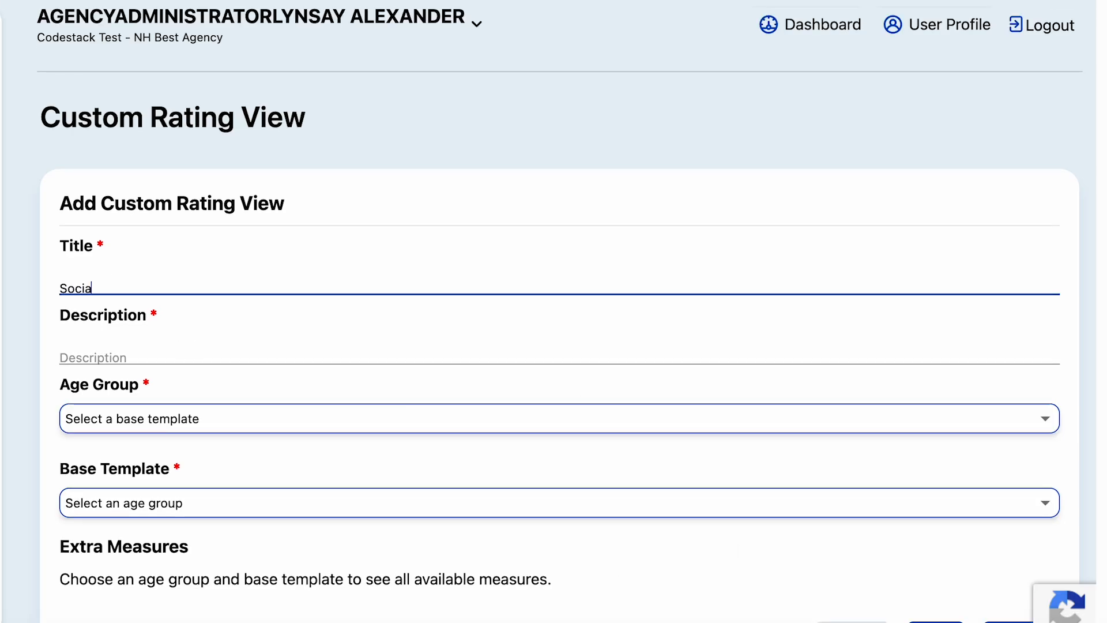
text( Science)
key(Tab)
text(SS Grant)
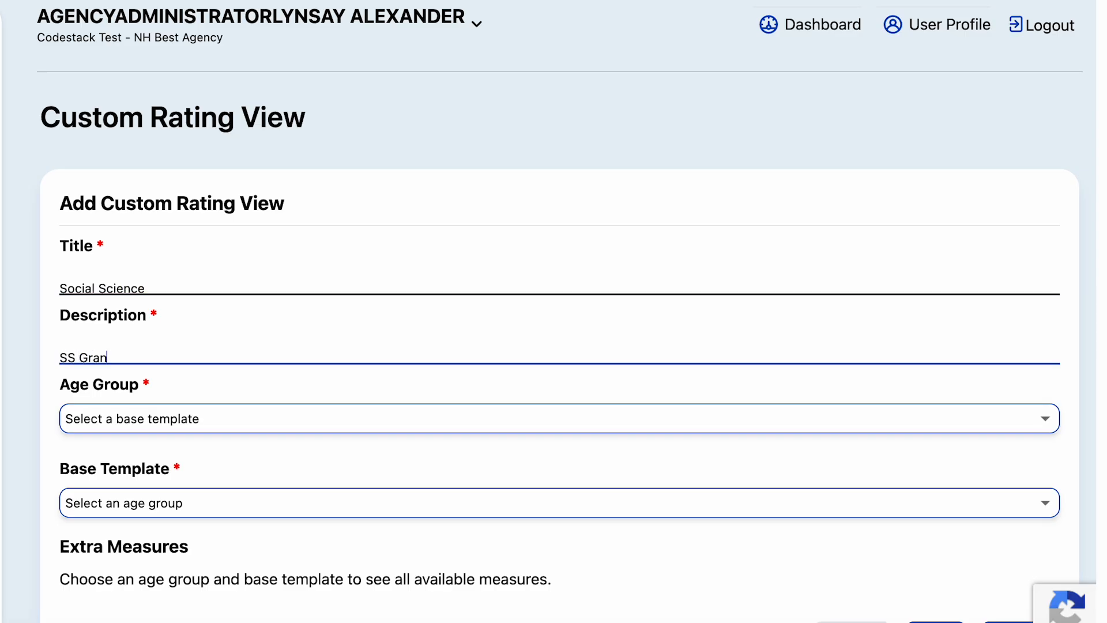
- Base it on Essential Rating View for Preschool, add all ATL-REG, COG1 and all HSS, and save
click(175, 420)
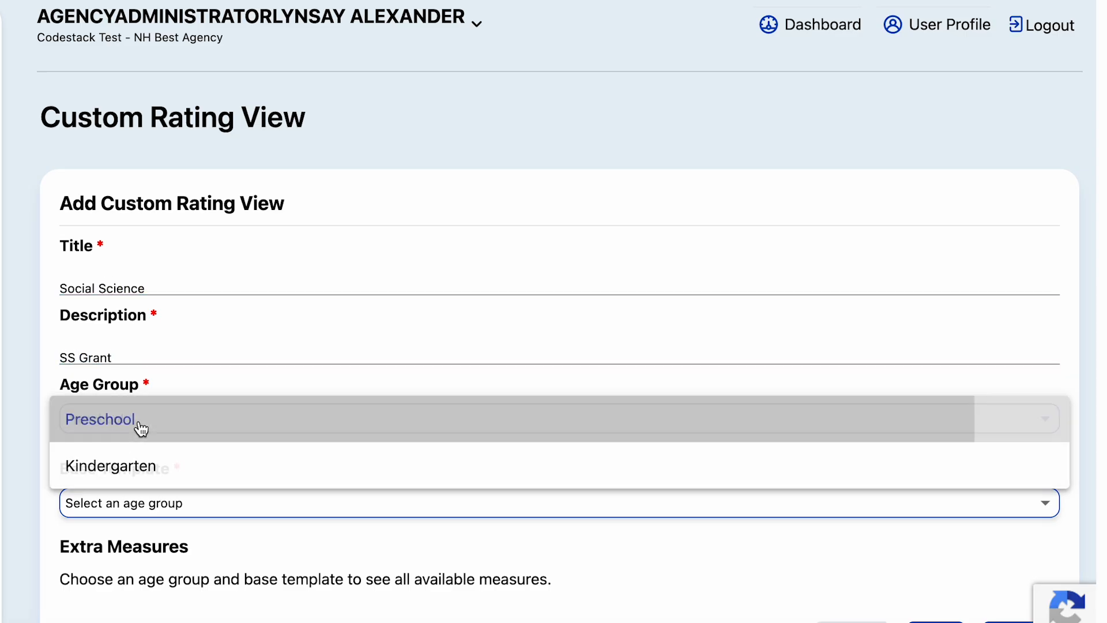
click(141, 424)
click(240, 501)
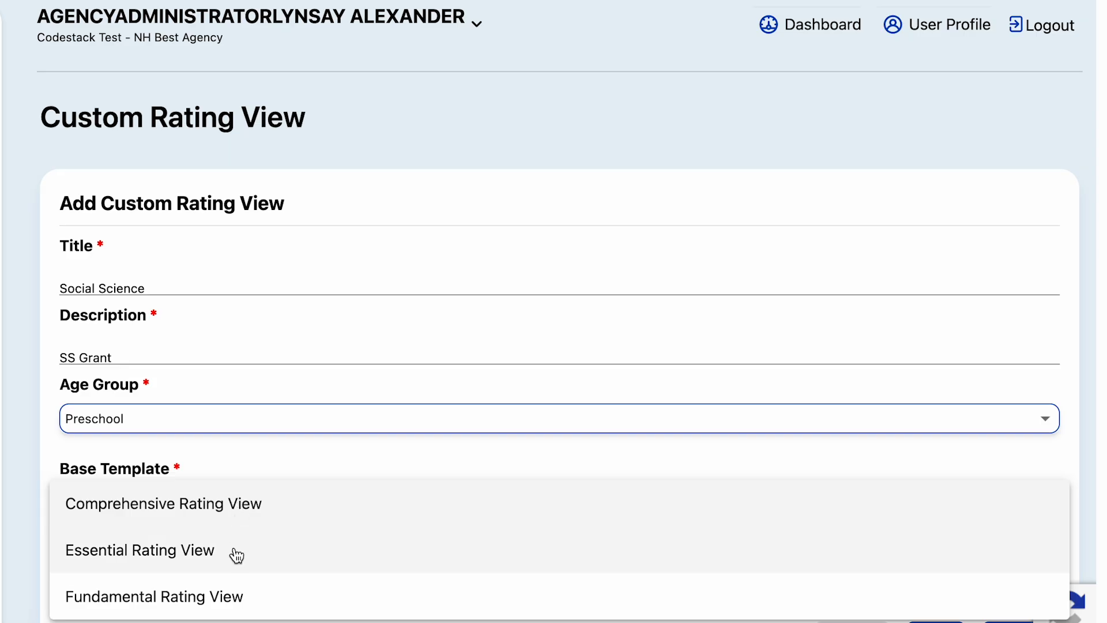
click(236, 550)
scroll(277, 481, down, 5)
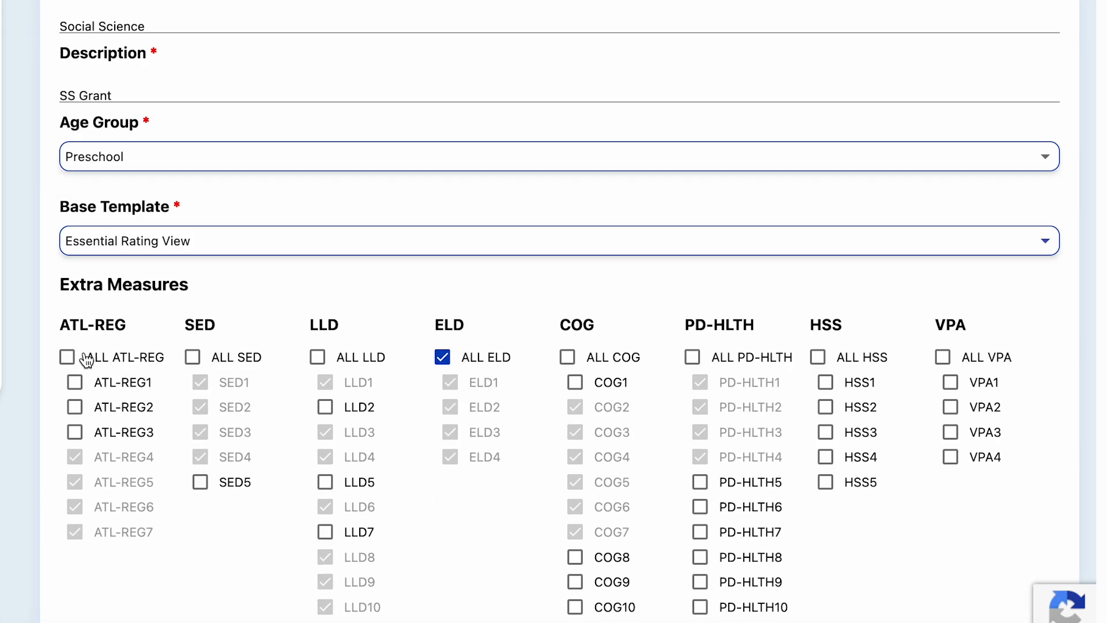
click(68, 357)
click(573, 383)
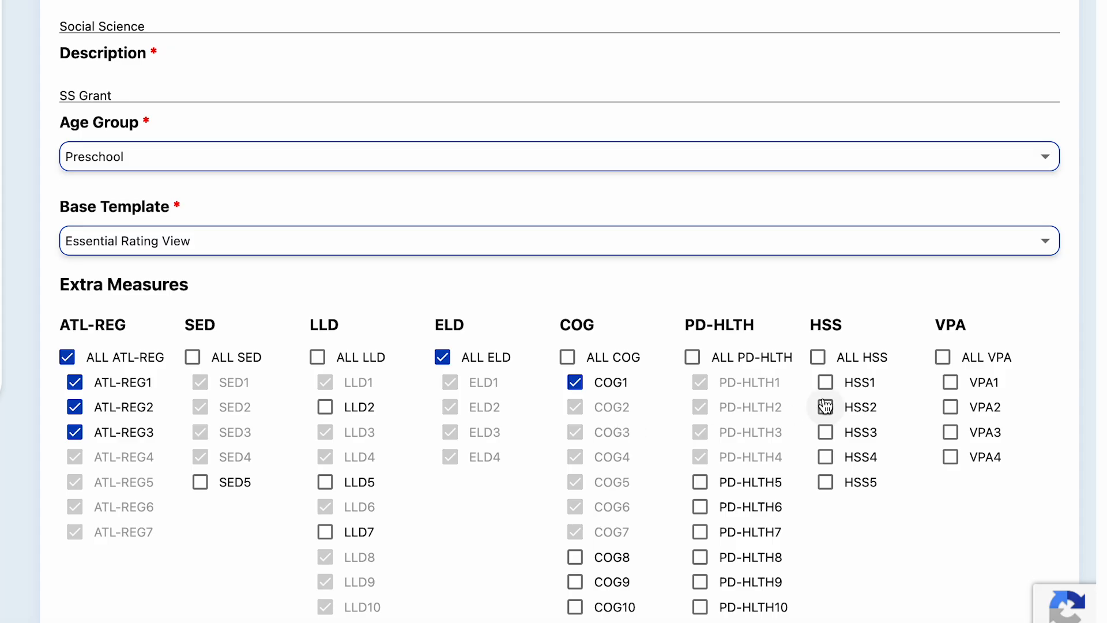
click(819, 357)
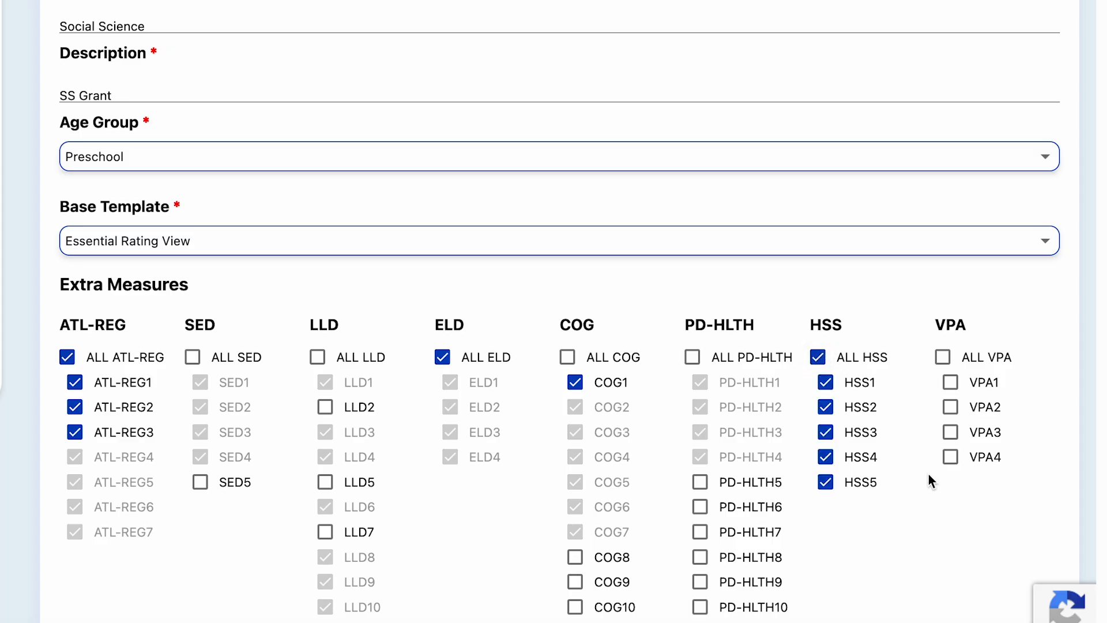
scroll(928, 476, down, 2)
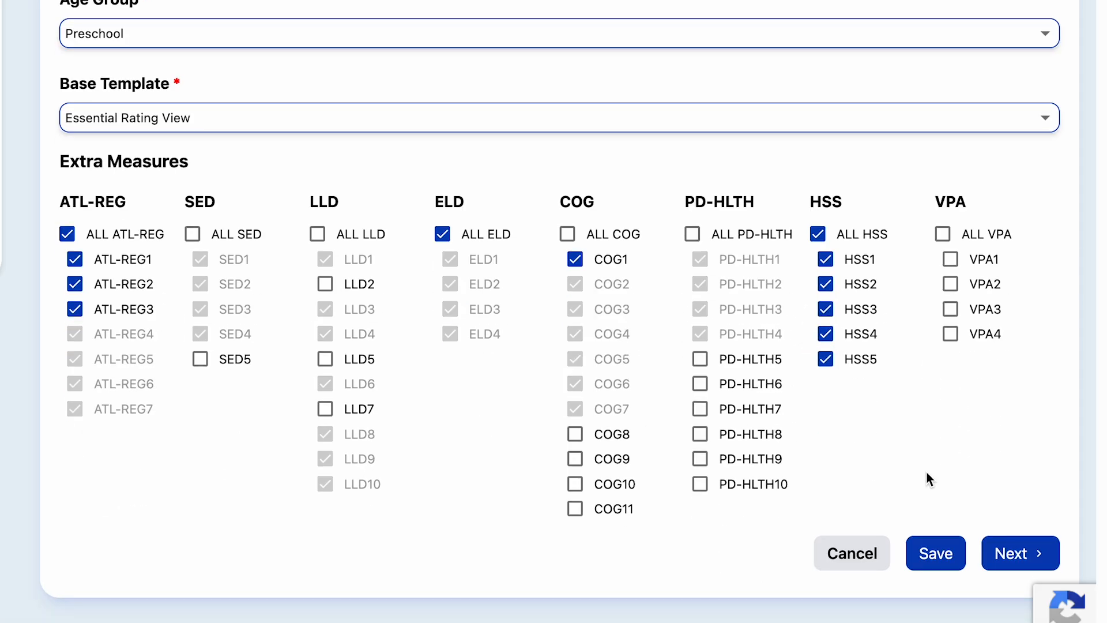
click(928, 554)
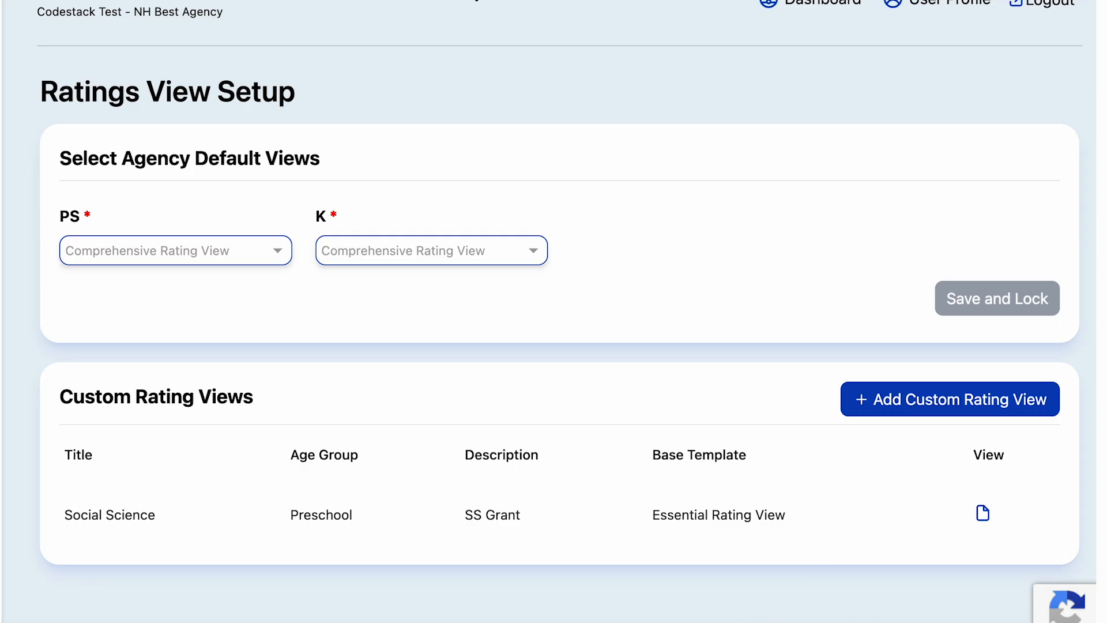
- Review the Social Science view's measures, then go to Configure Assignments
click(983, 513)
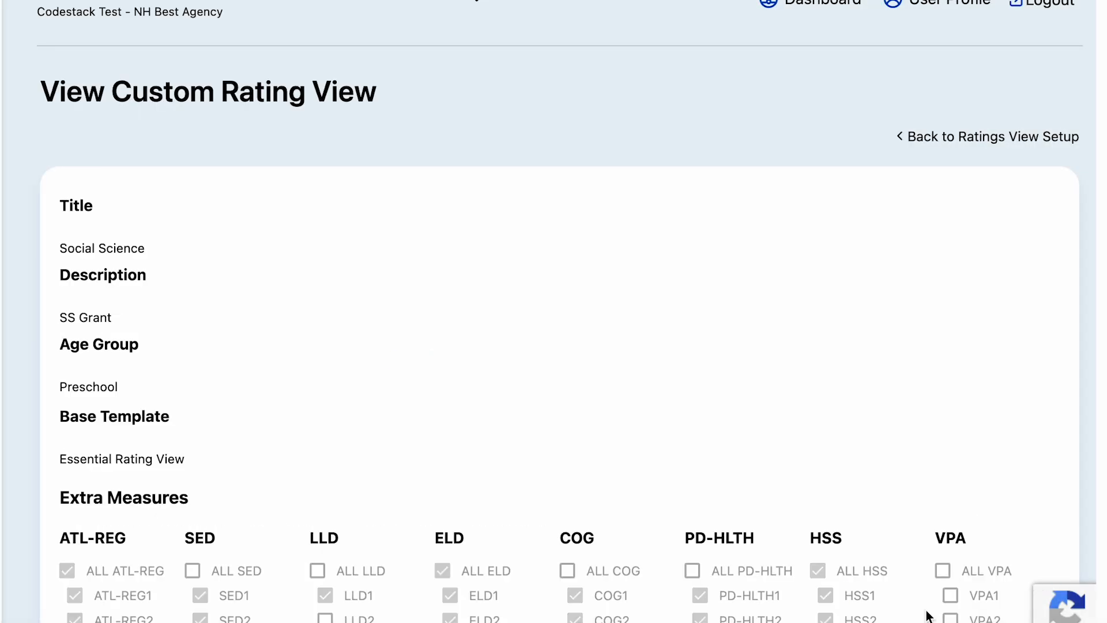
scroll(950, 574, down, 6)
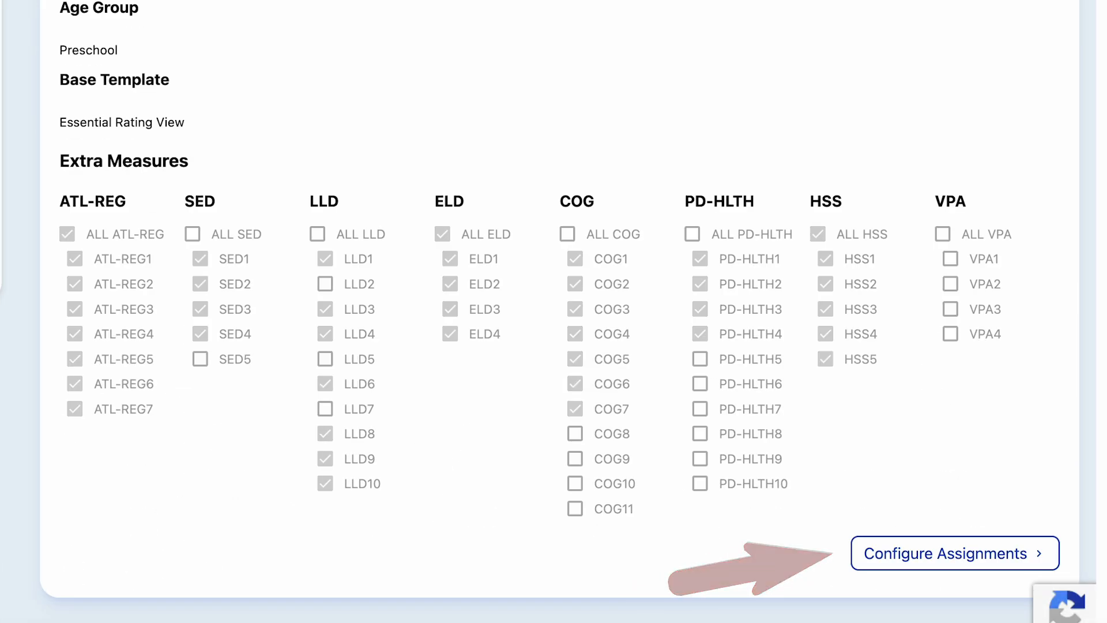
click(960, 554)
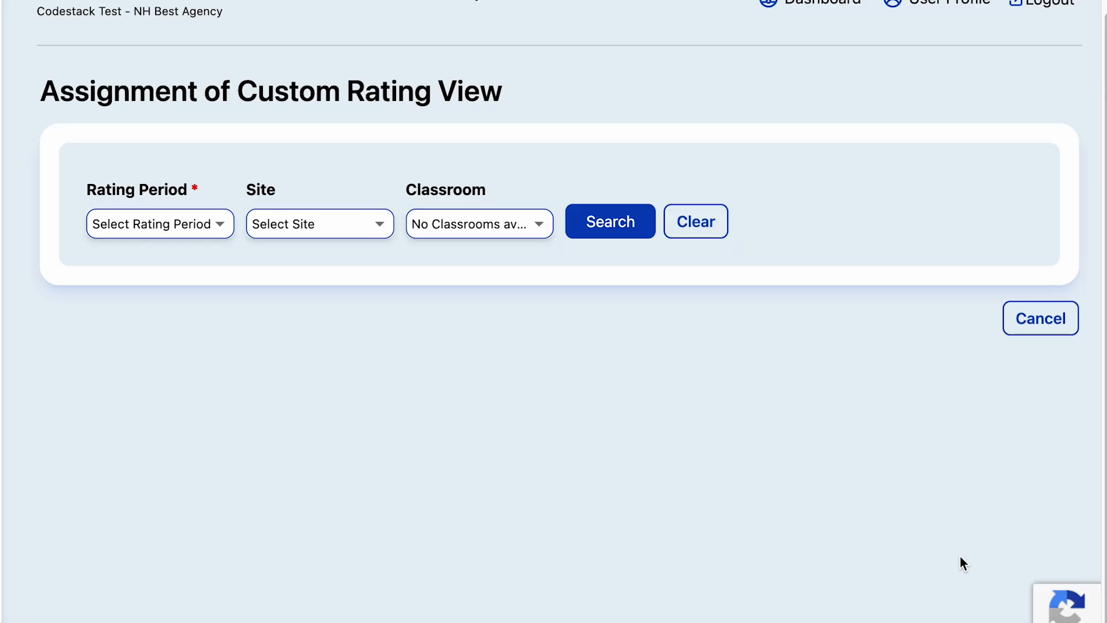
- Search assignments for rating period Fall 2023, site Excellence and classroom Flowers
click(188, 224)
click(160, 345)
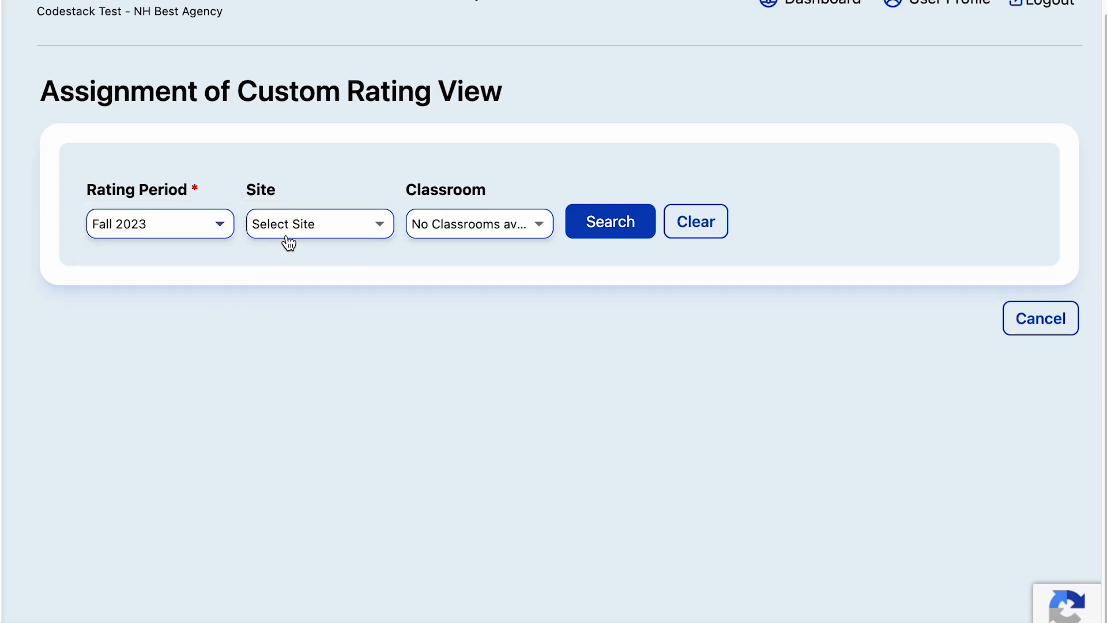
click(291, 228)
click(291, 282)
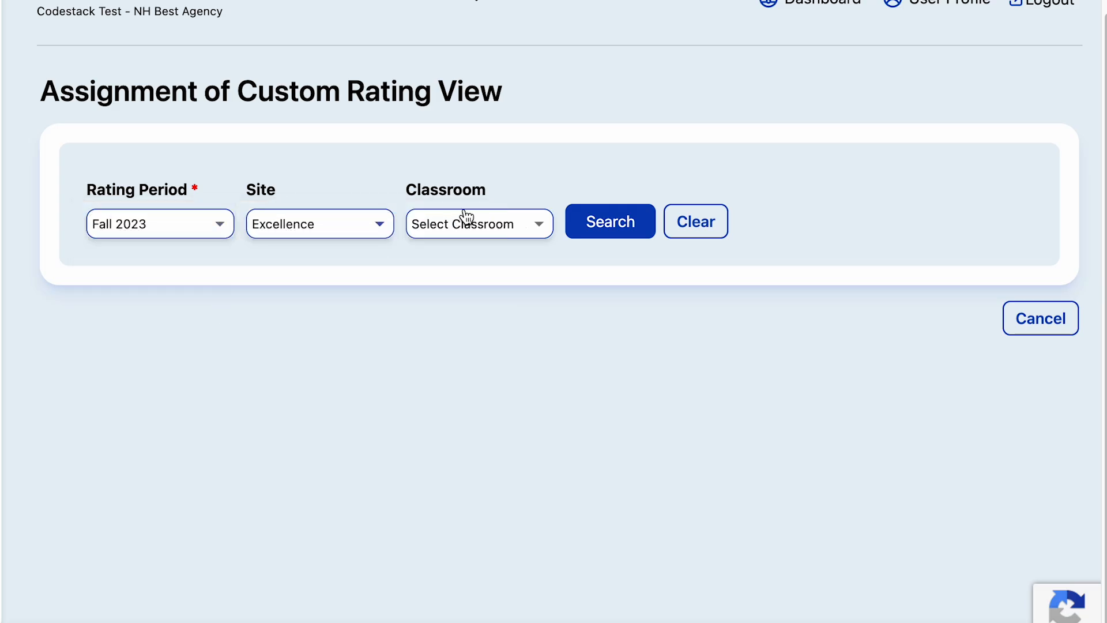
click(462, 222)
click(458, 282)
click(630, 221)
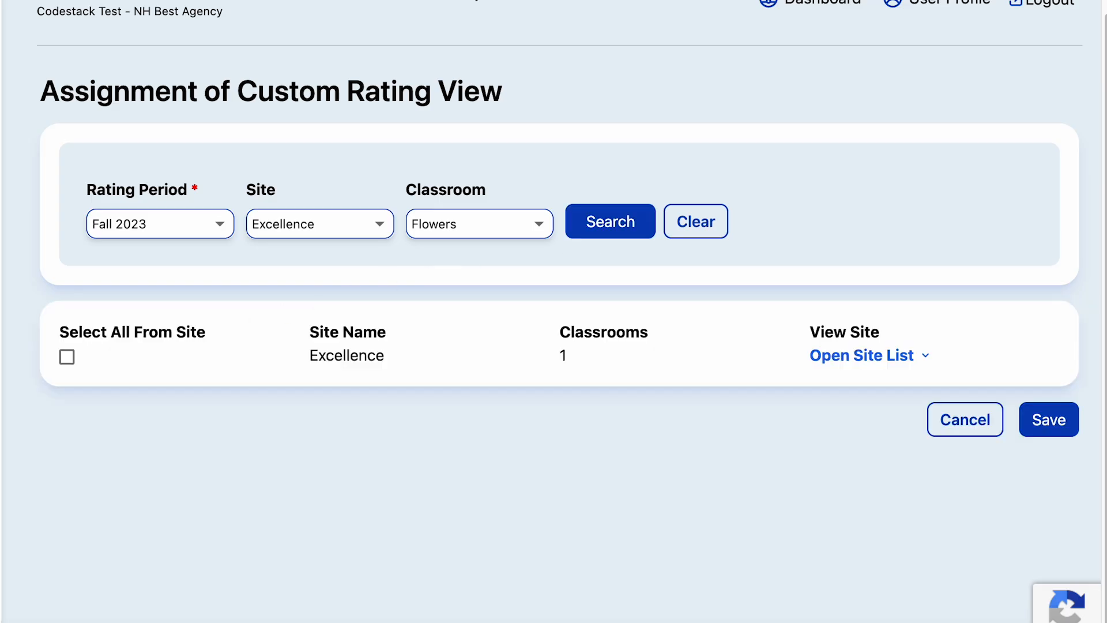
- Select all from the Excellence site and expand the Flowers list showing its ten ticked children
click(67, 356)
click(862, 355)
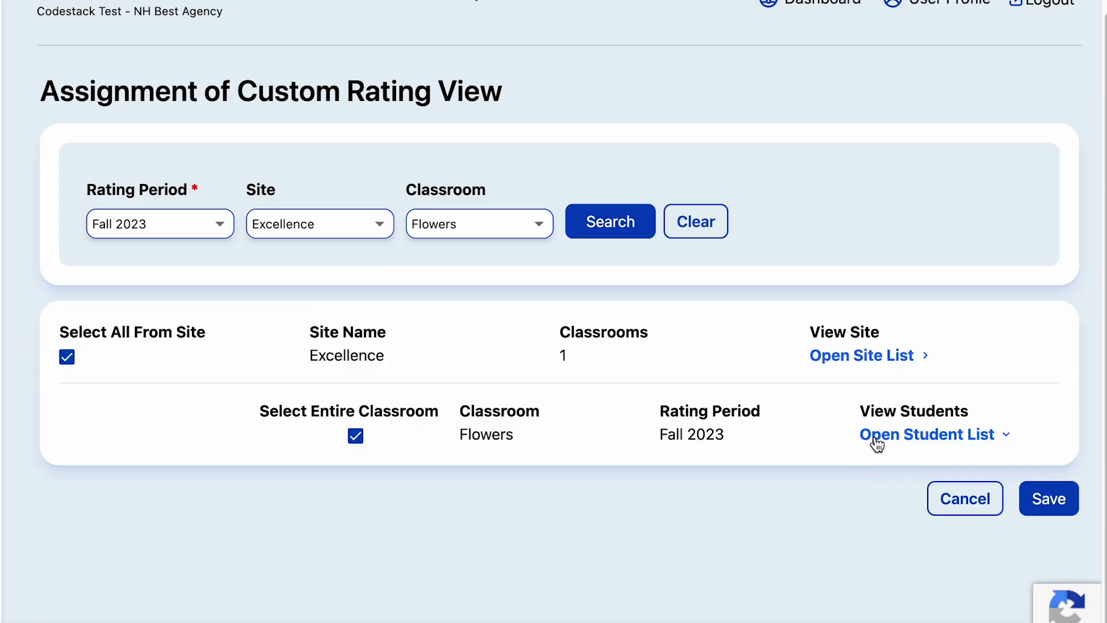
click(870, 437)
scroll(994, 392, down, 4)
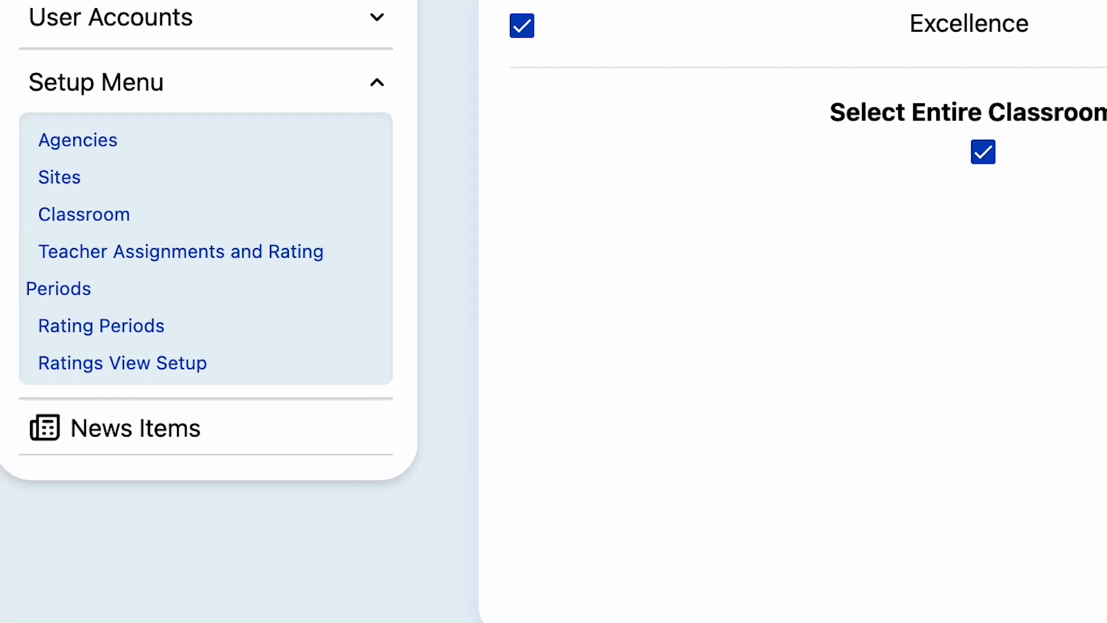
- On the Classroom page, search classrooms with both sites selected in the filter
click(125, 199)
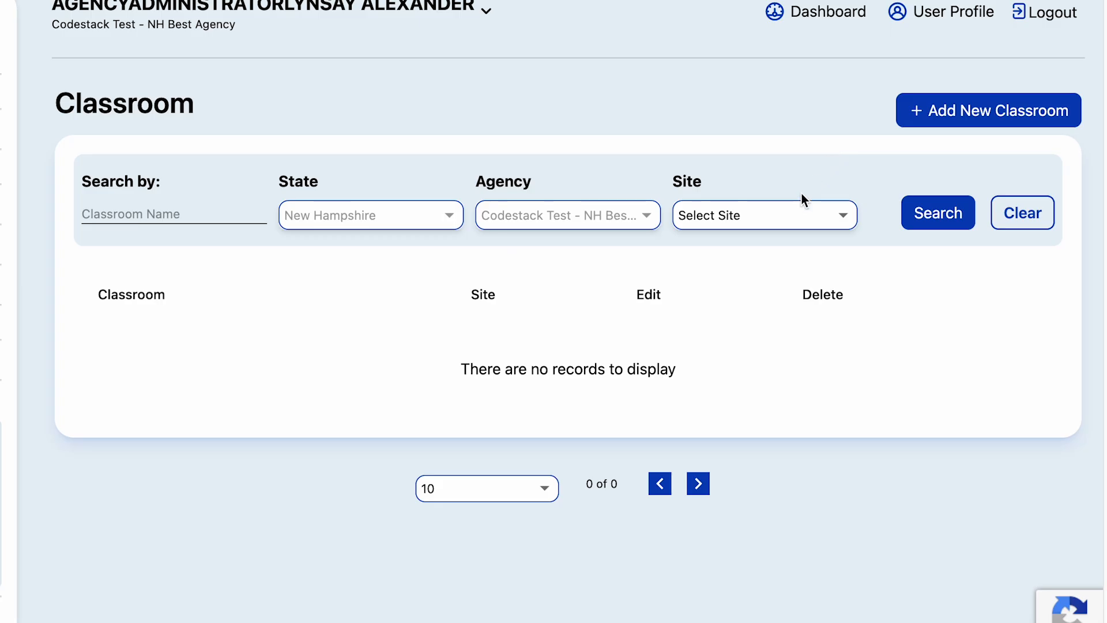
click(796, 219)
click(700, 281)
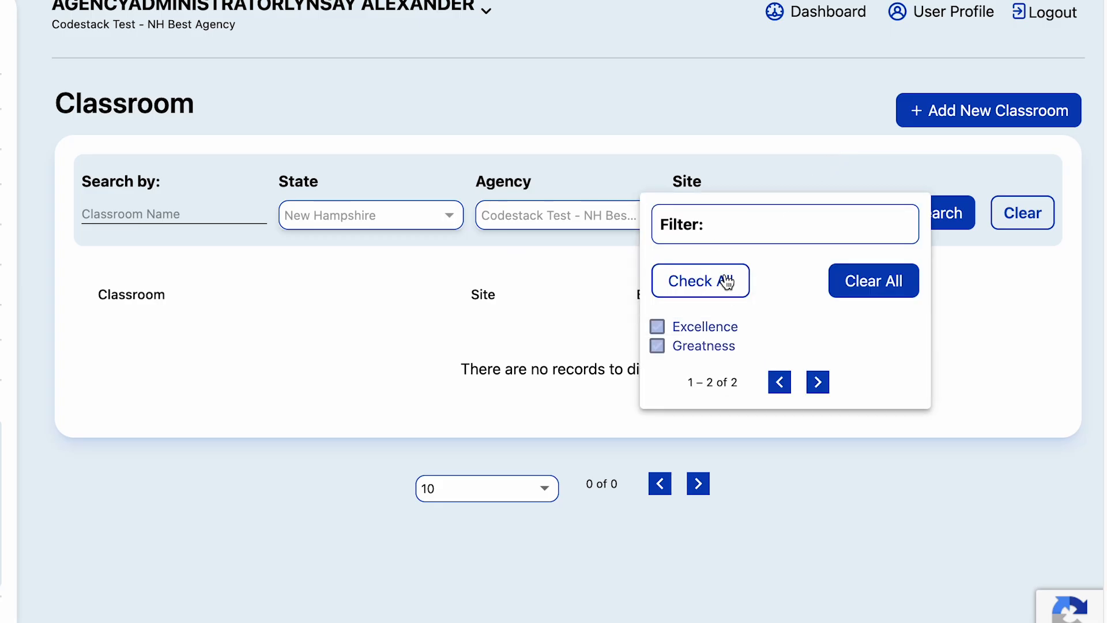
click(921, 173)
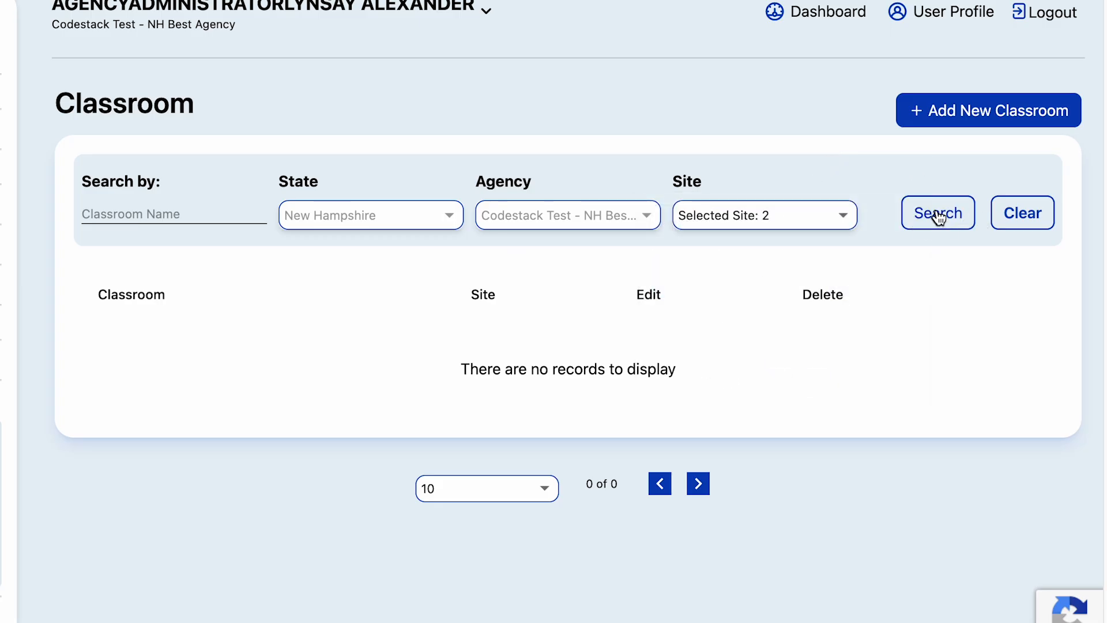
click(939, 215)
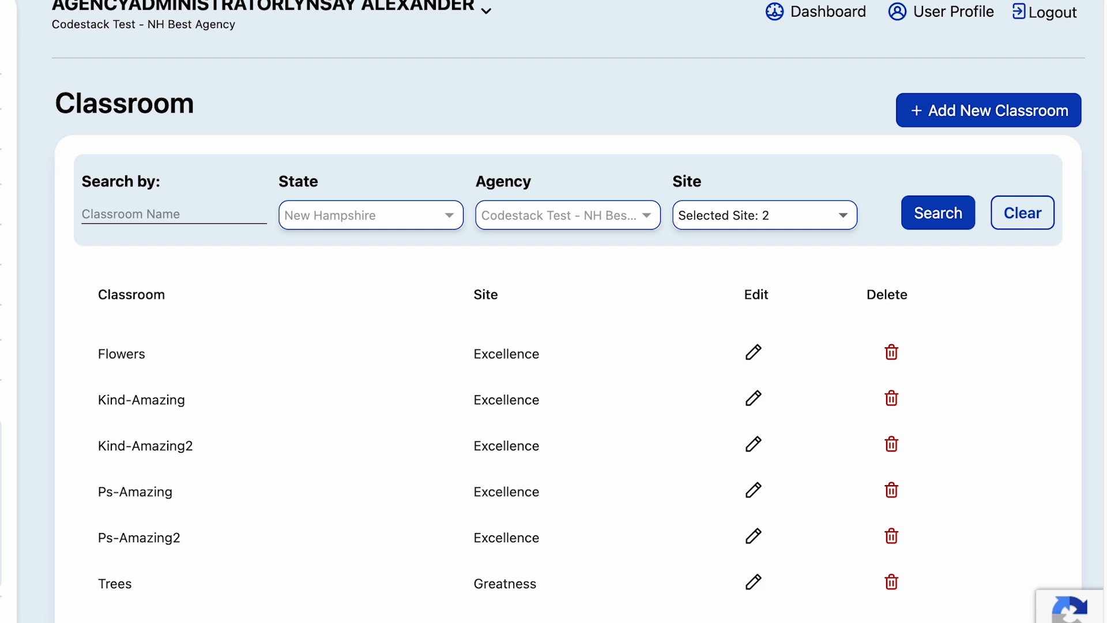
- Open the Flowers classroom's edit form, keep Excellence as its site, and cancel
click(759, 354)
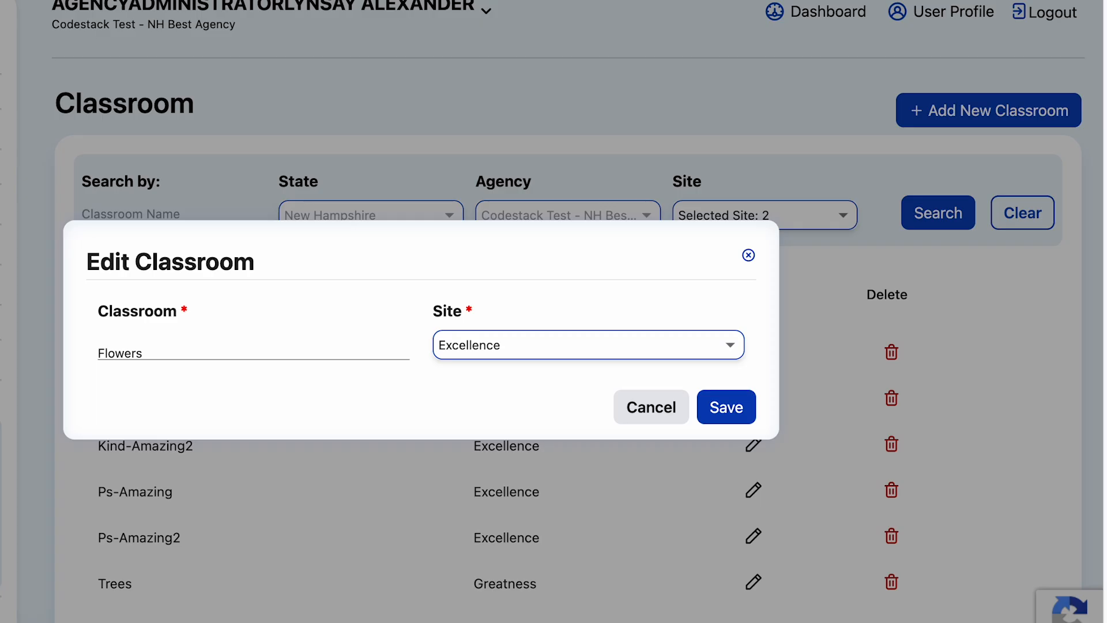
click(592, 353)
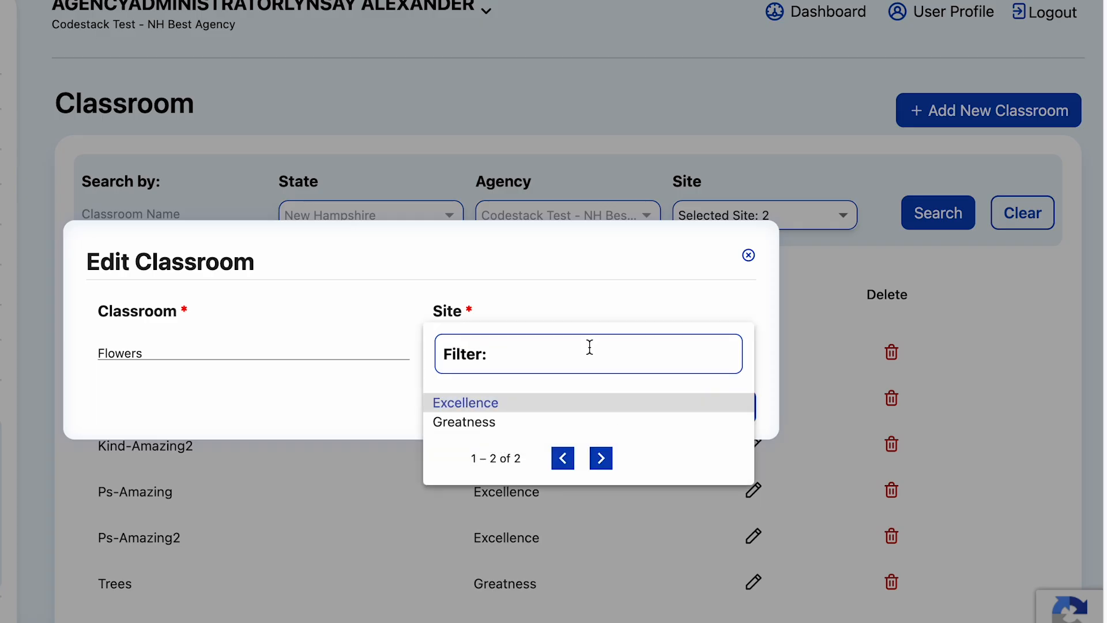
click(636, 293)
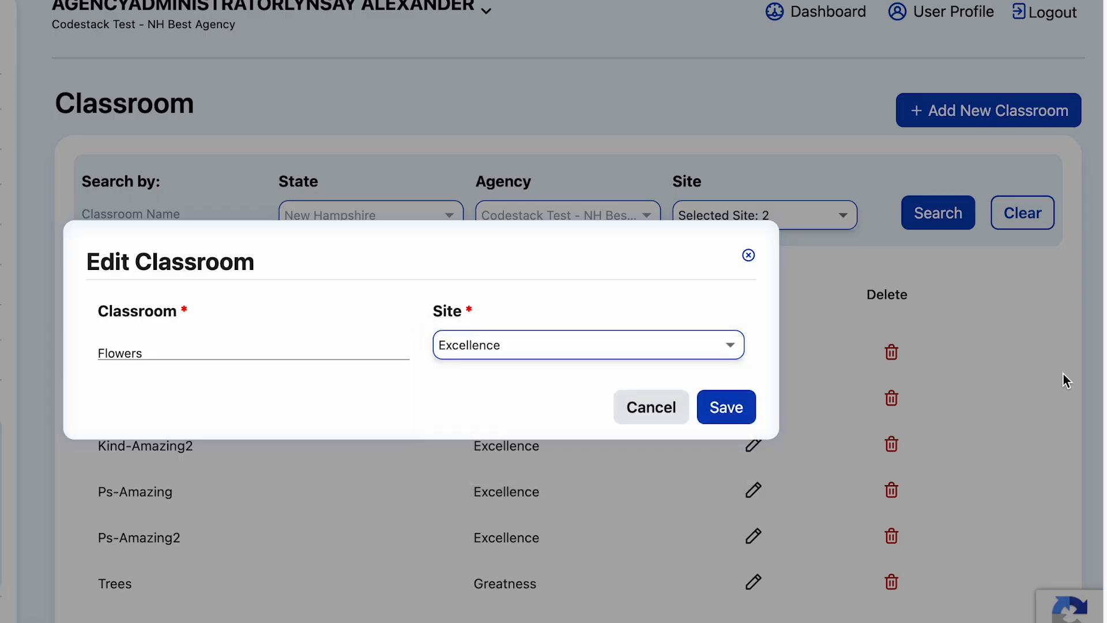
click(628, 419)
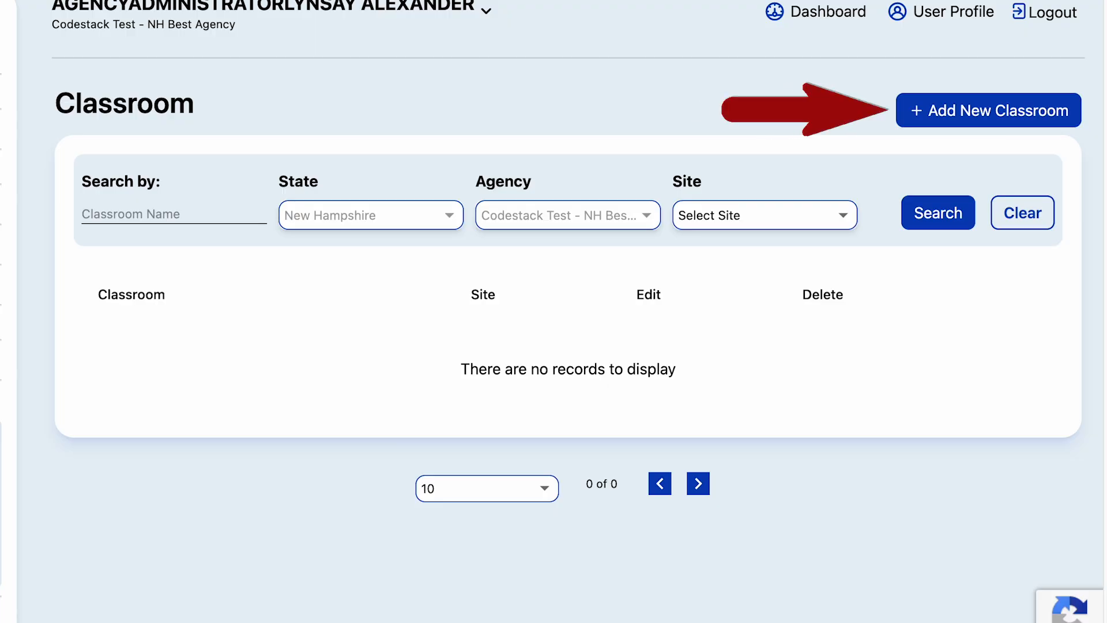
- Create classroom 'Roses' at the Greatness site and acknowledge the save confirmation
click(943, 115)
click(149, 356)
text(Roses)
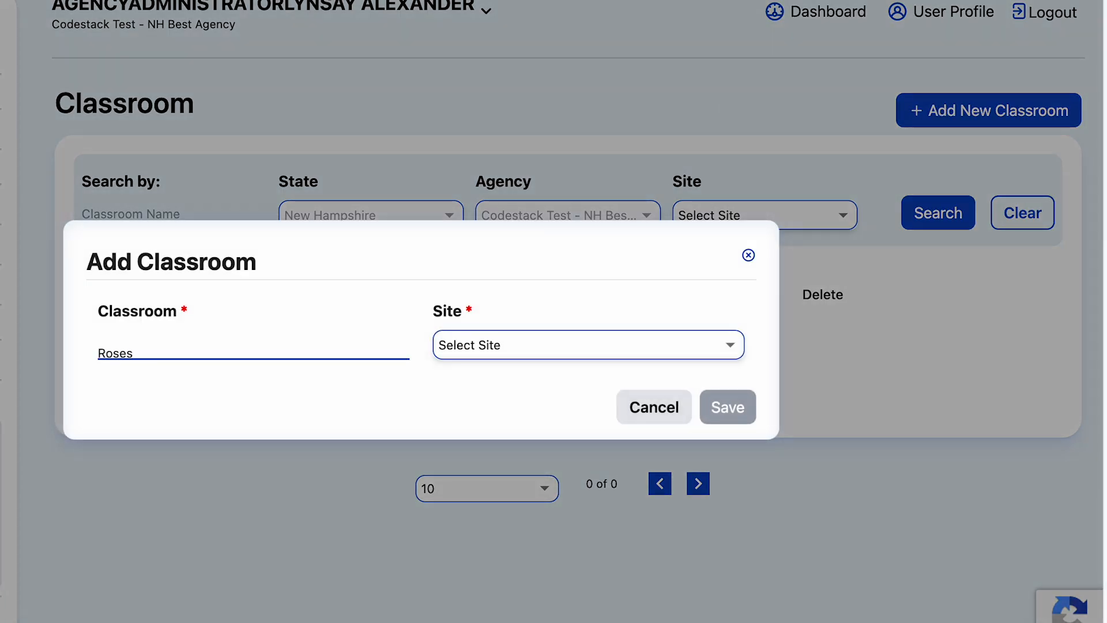
click(507, 353)
click(461, 420)
click(735, 413)
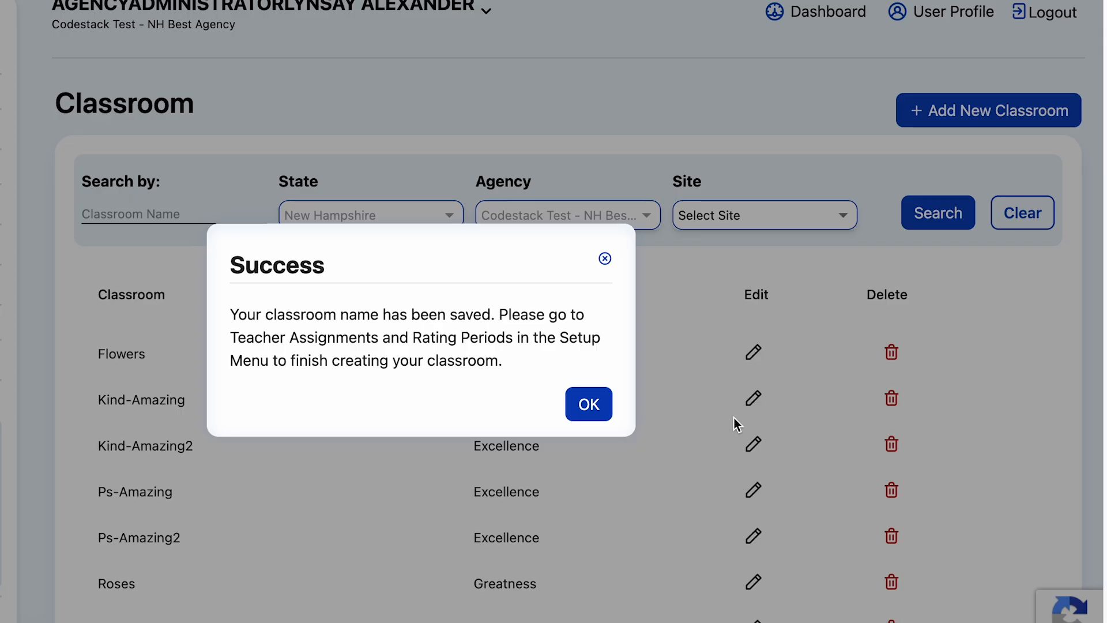
click(603, 410)
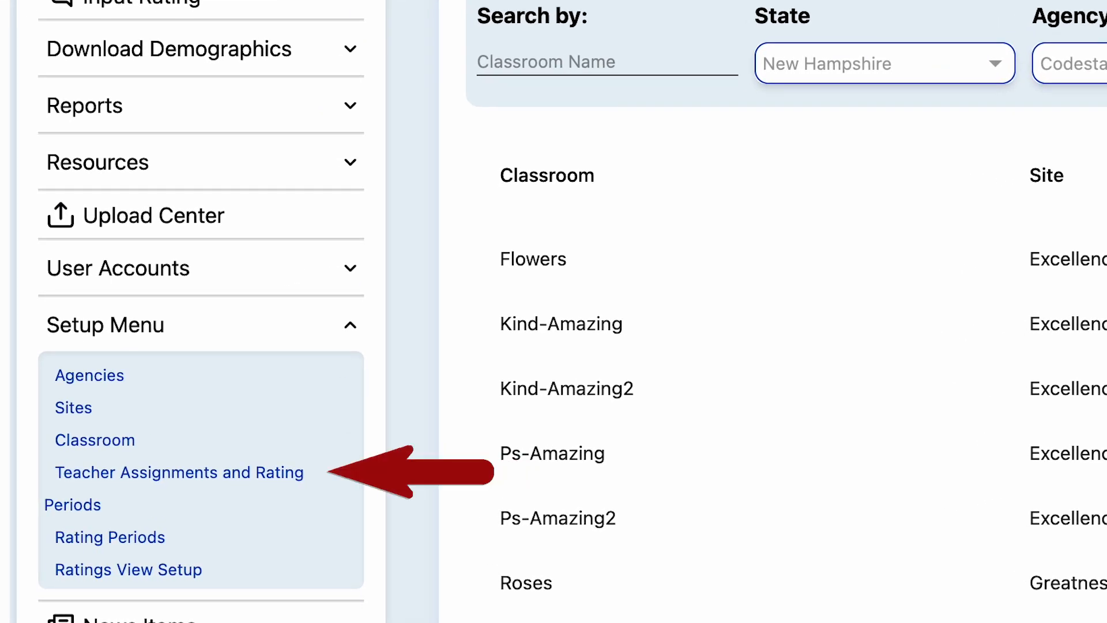
- Open Teacher Assignments and Rating Periods, showing no 2023-24 records yet
click(144, 479)
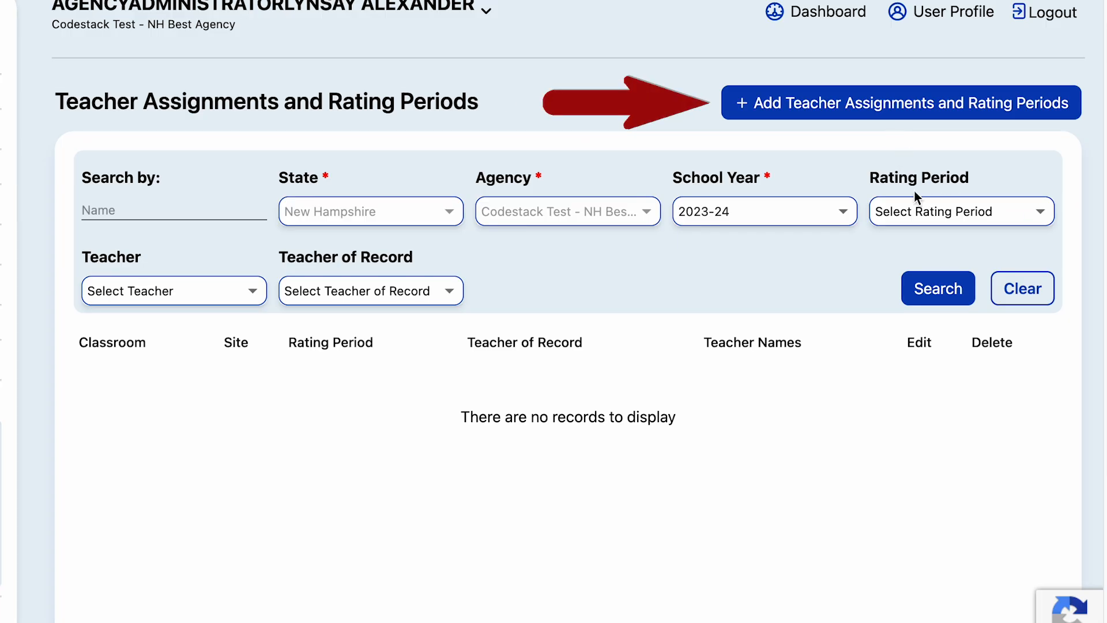
- Create a Spring 2024 assignment for Roses - Greatness with a teacher of record and both available teachers, and save it
click(866, 104)
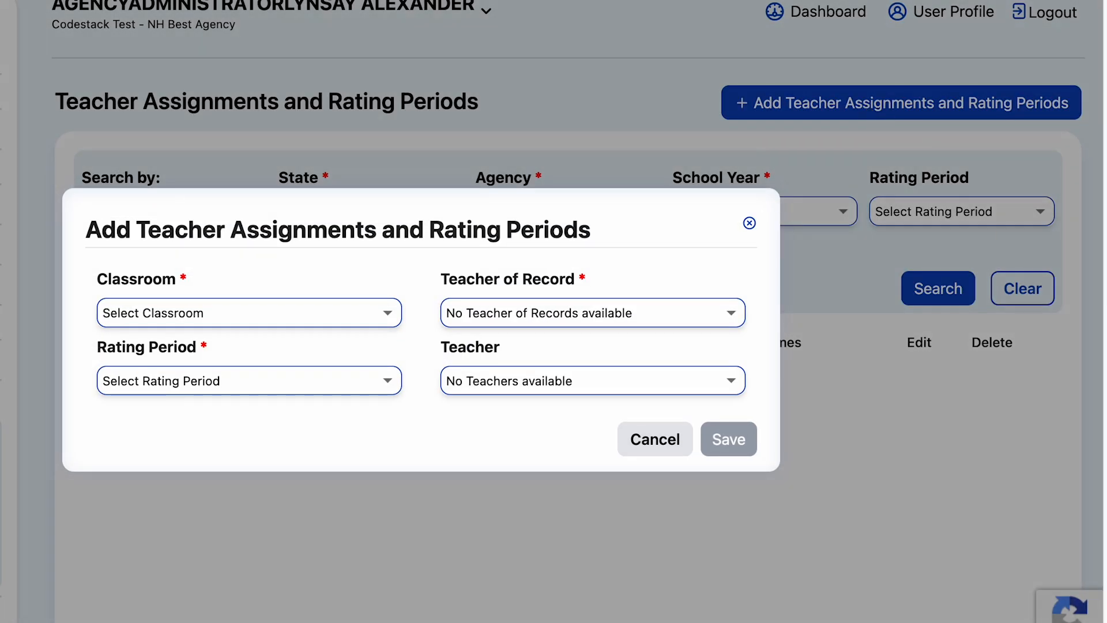
click(338, 324)
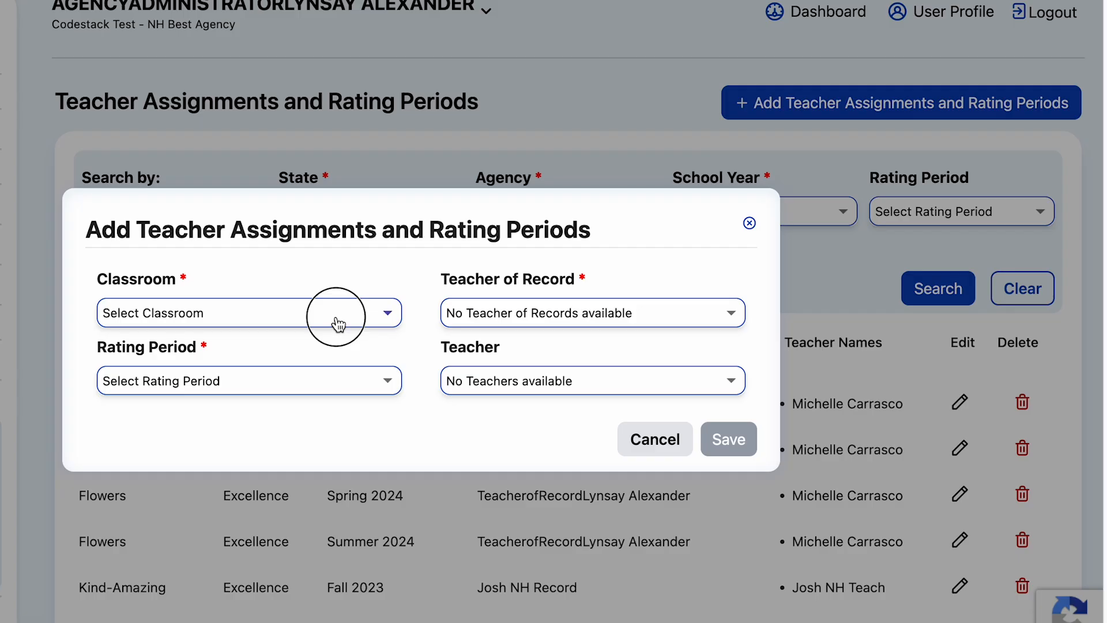
click(197, 468)
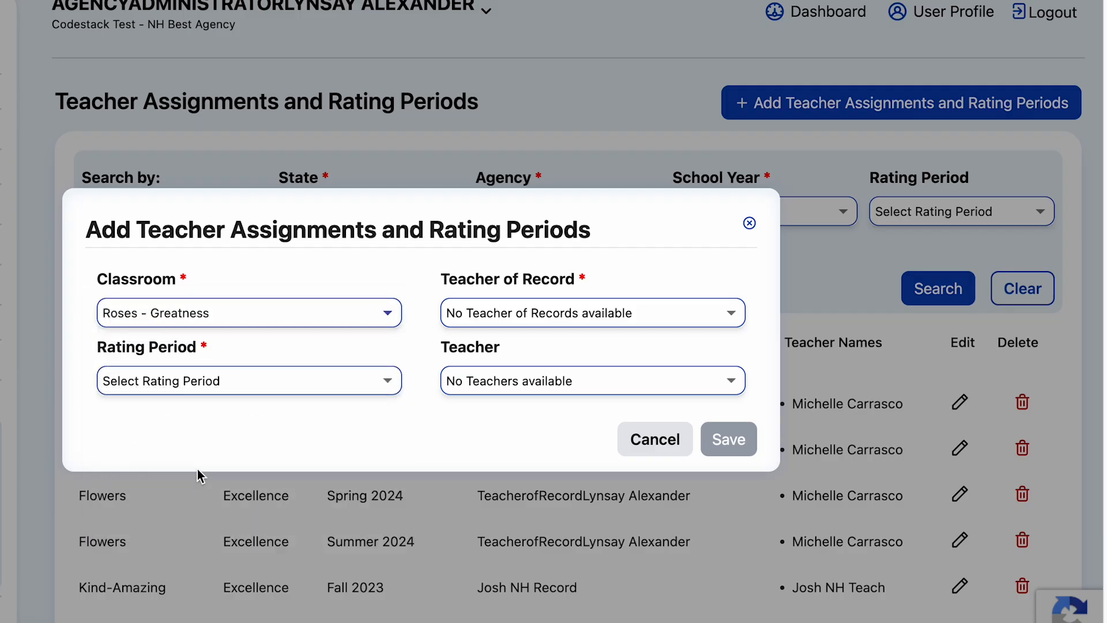
click(526, 312)
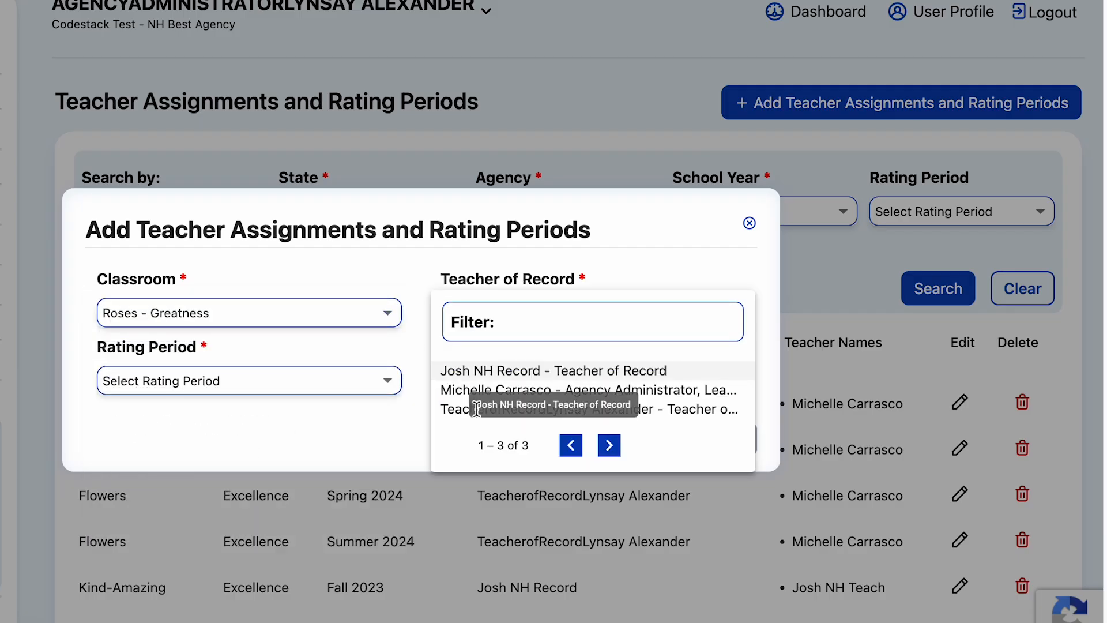
click(453, 409)
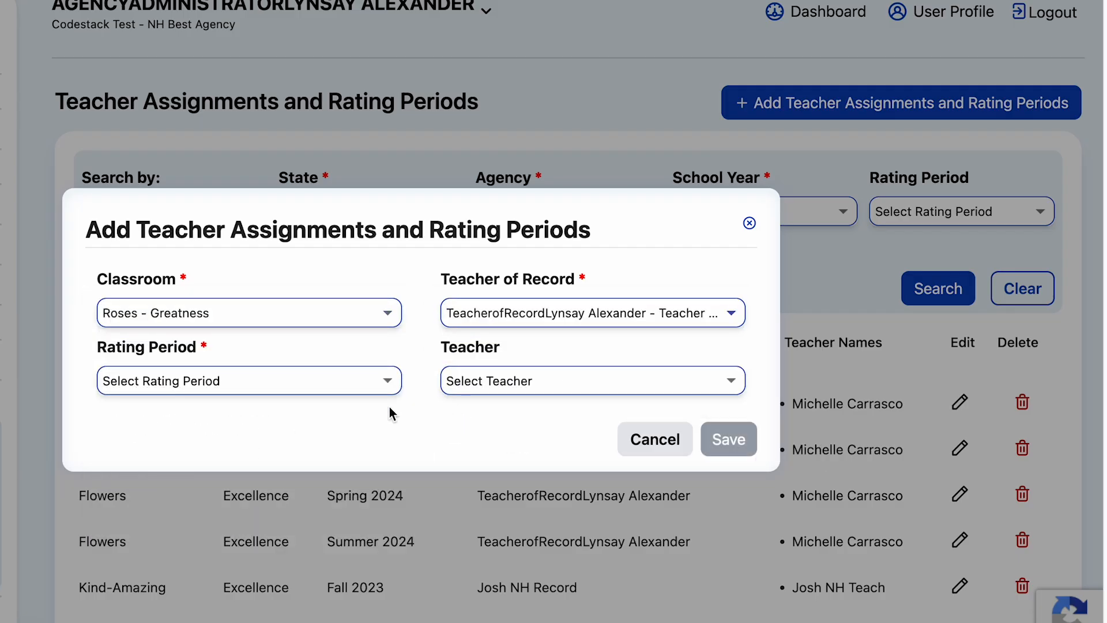
click(306, 386)
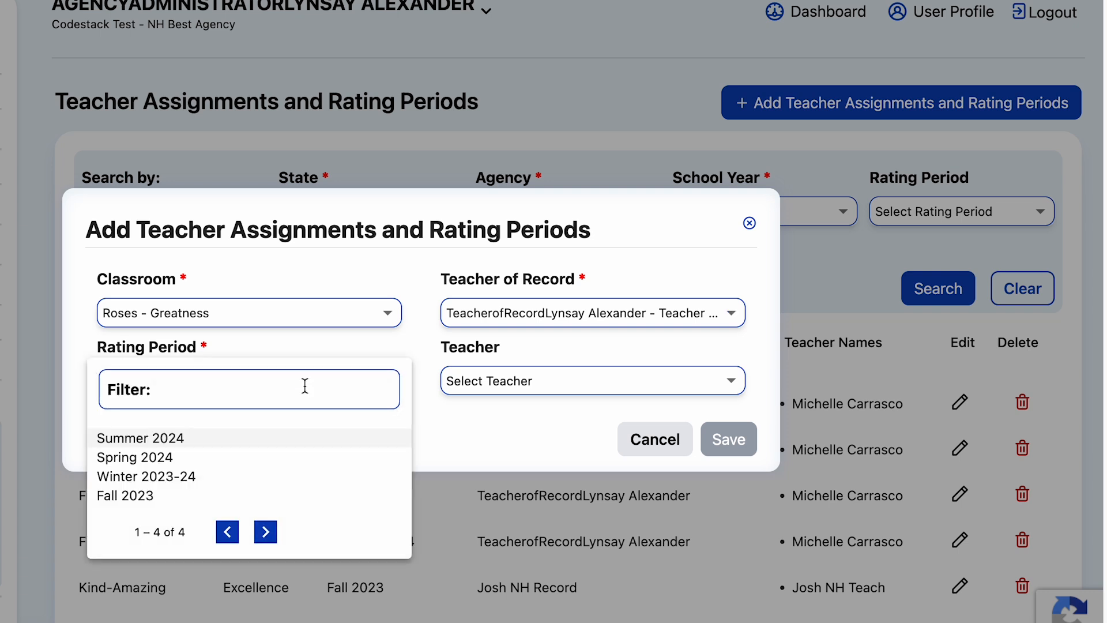
click(136, 458)
click(514, 383)
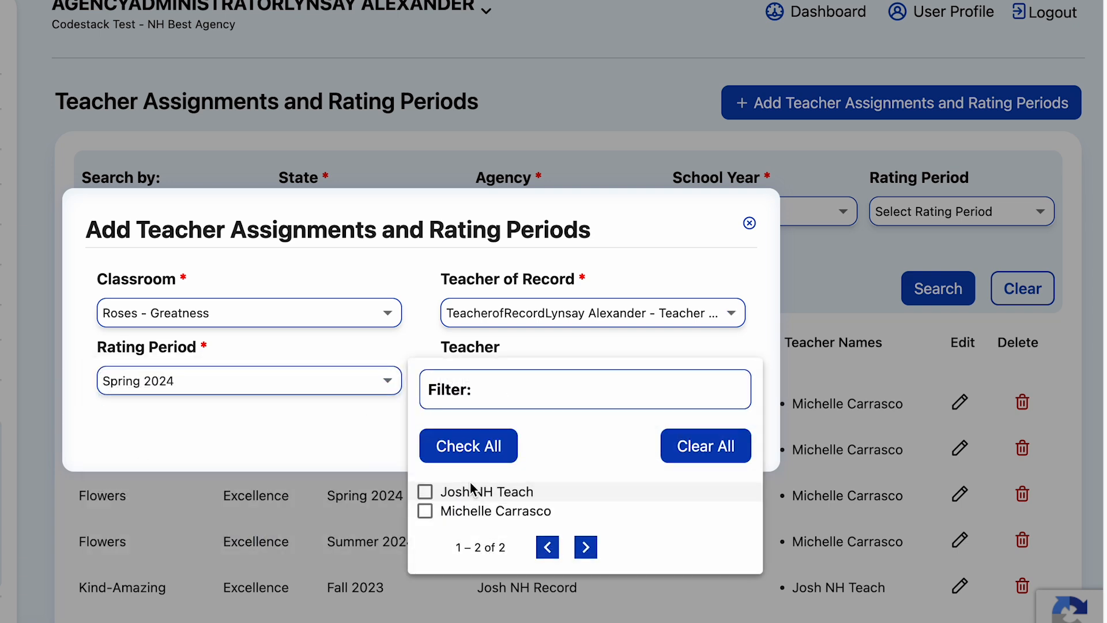
click(452, 445)
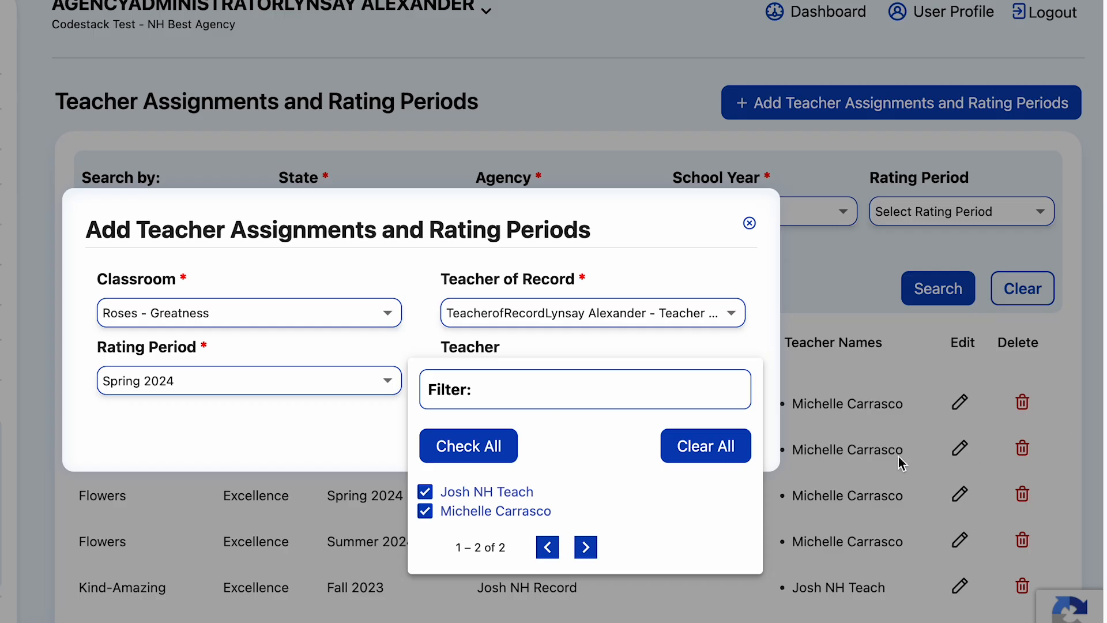
click(768, 353)
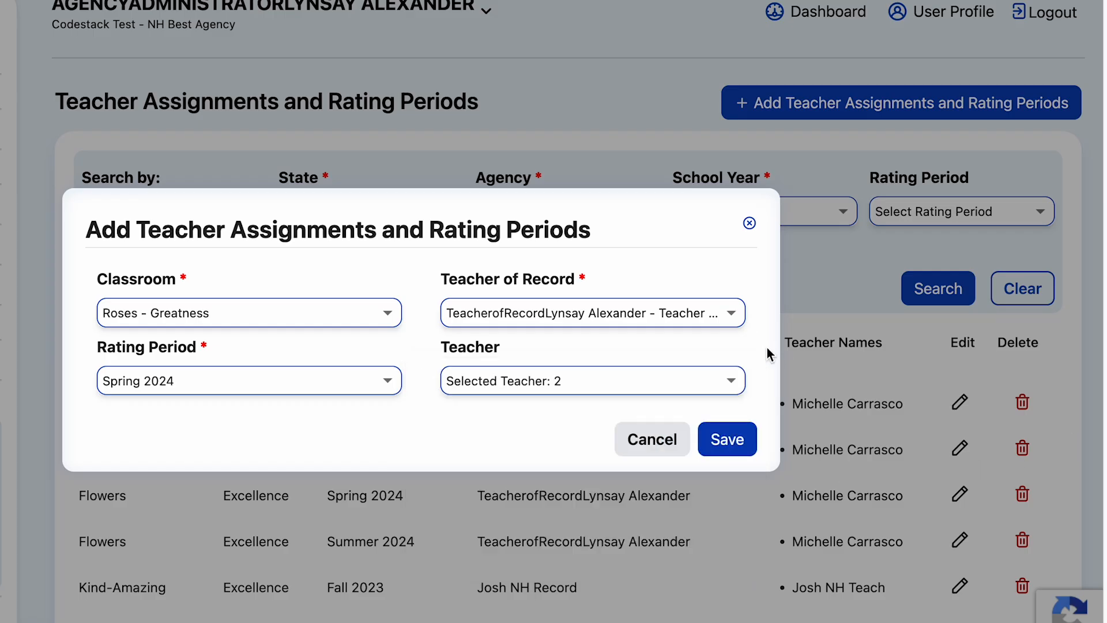
click(726, 450)
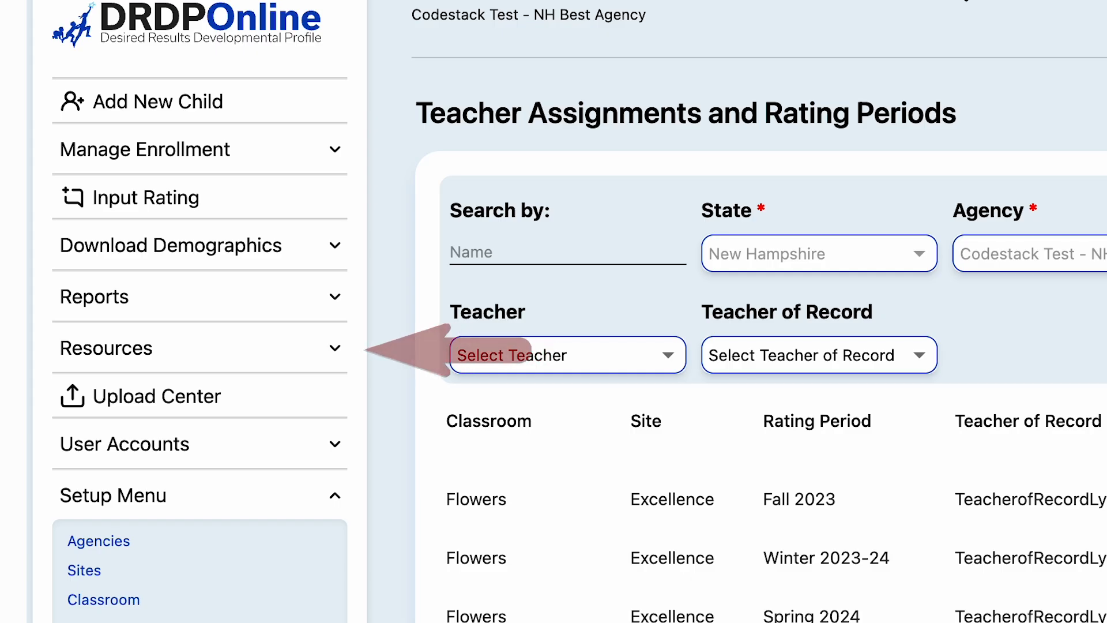
- Review the Upload Templates page under Resources, then bring up the Add New Child search
click(114, 353)
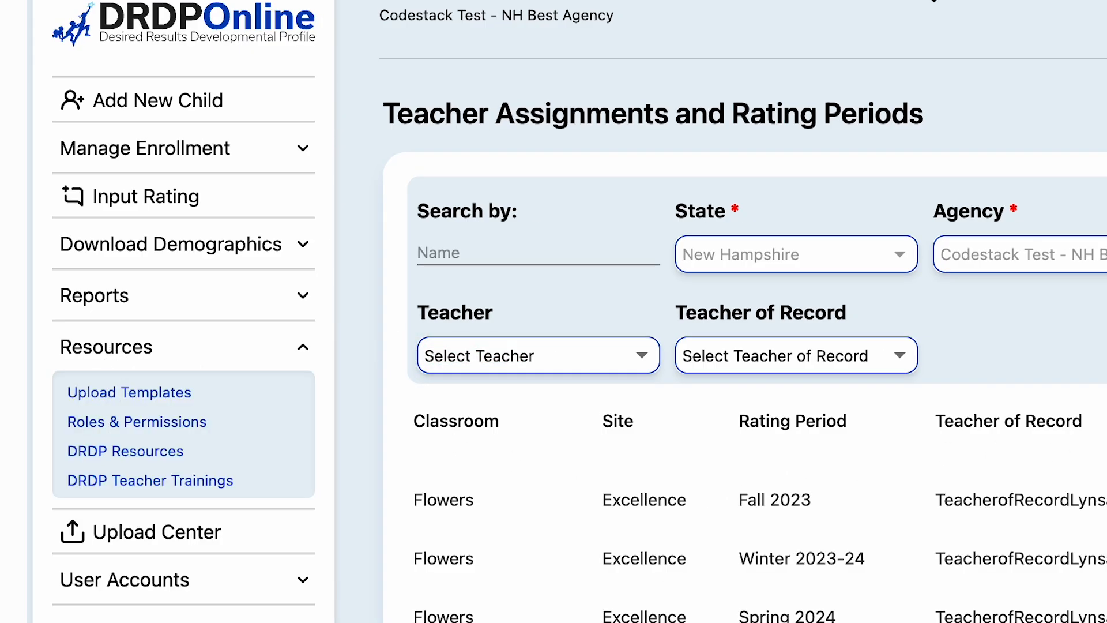
click(110, 395)
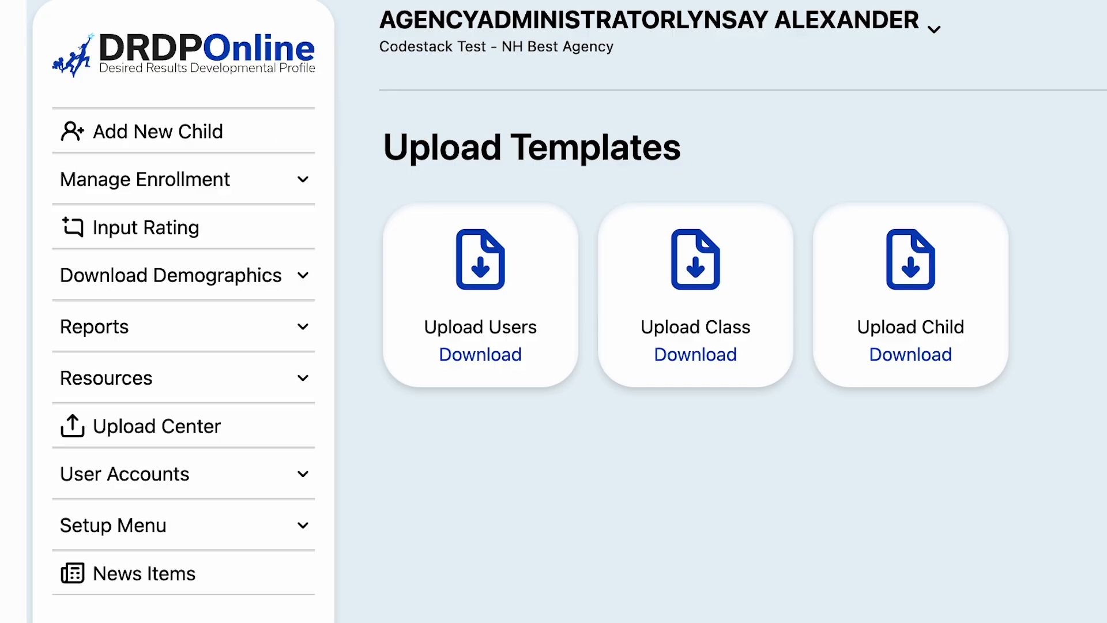
click(144, 132)
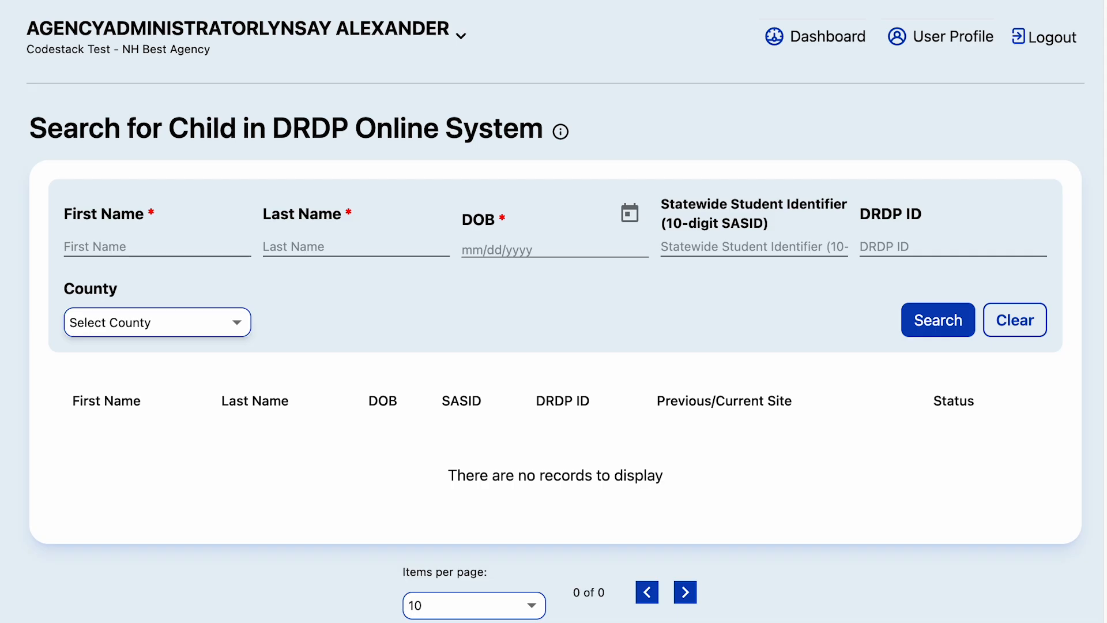
- Enter the child's first and last name in the search fields
click(128, 251)
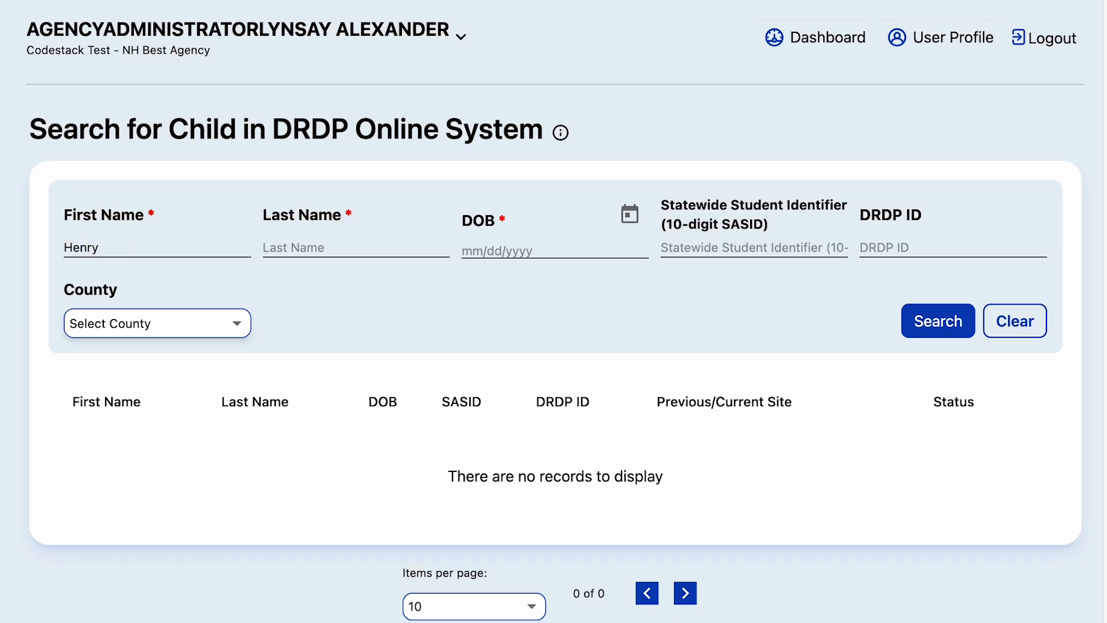
key(Tab)
click(629, 216)
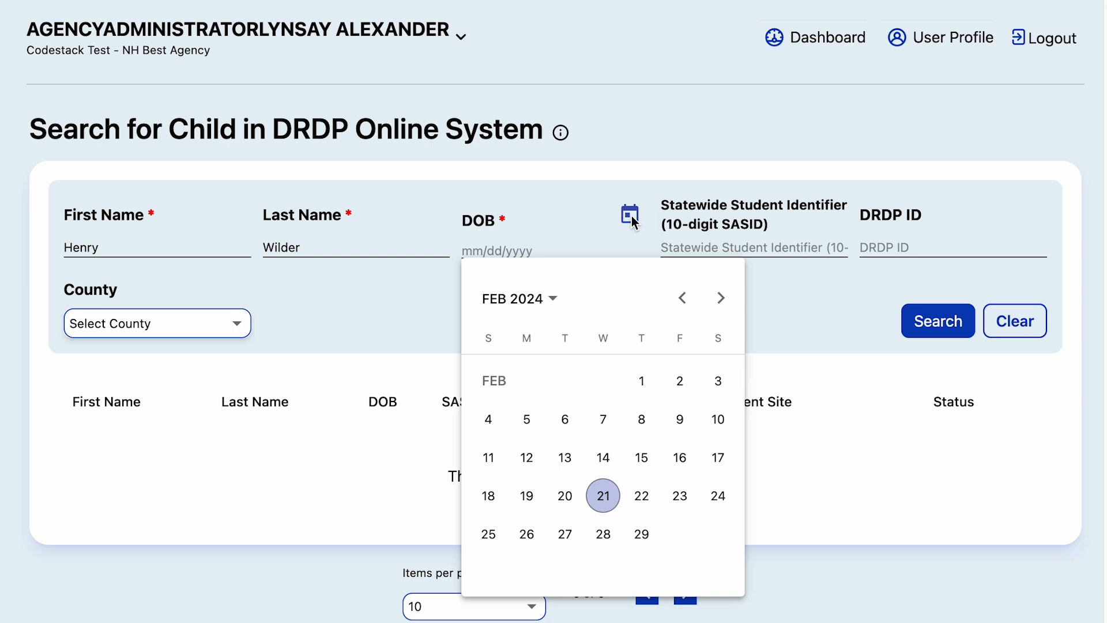
click(557, 300)
click(704, 357)
click(637, 472)
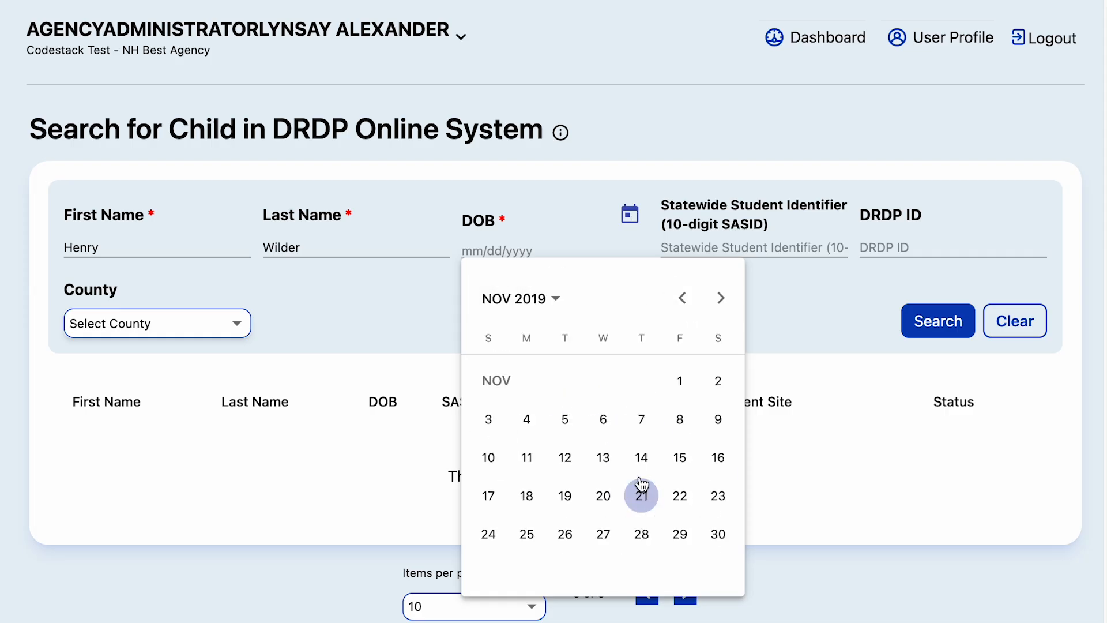
click(680, 421)
click(942, 330)
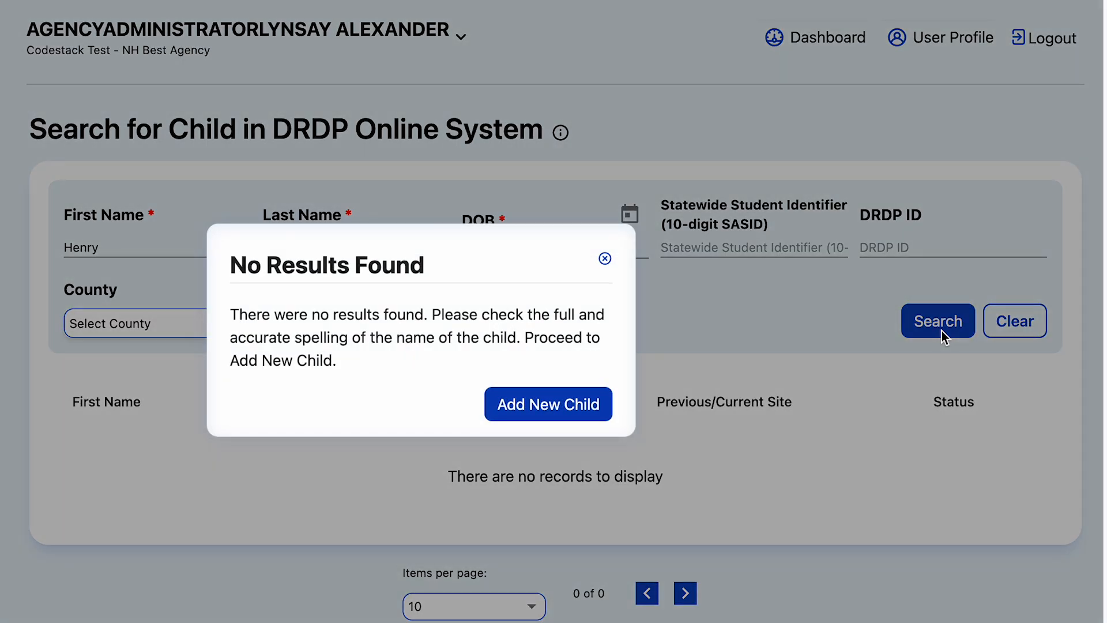
- Start a new child record with the district student ID and the Preschool instrument
click(543, 407)
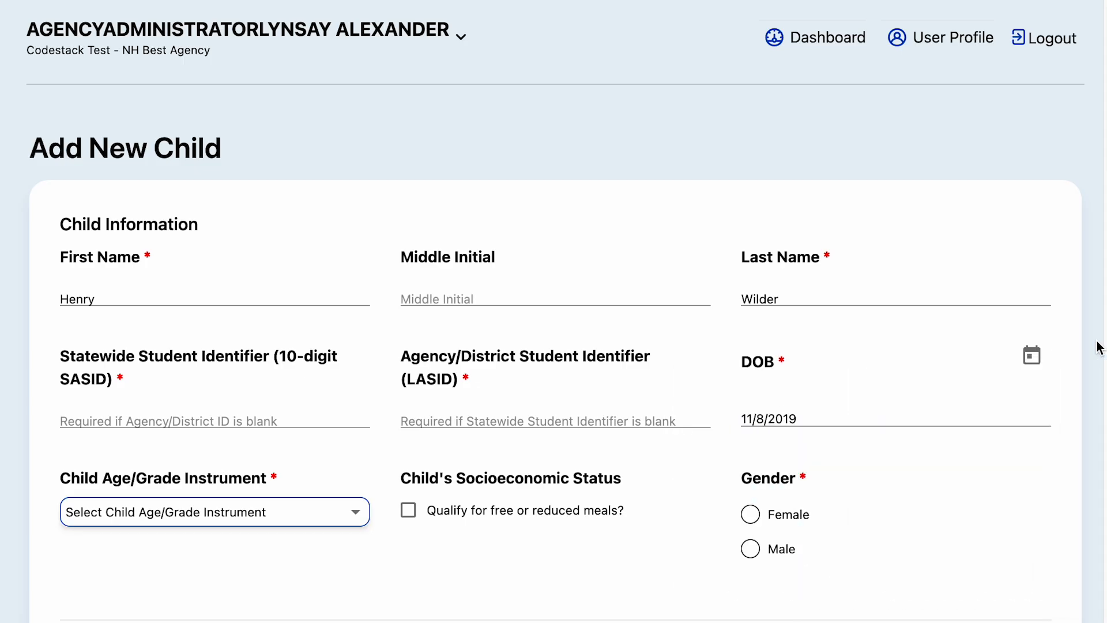
click(452, 421)
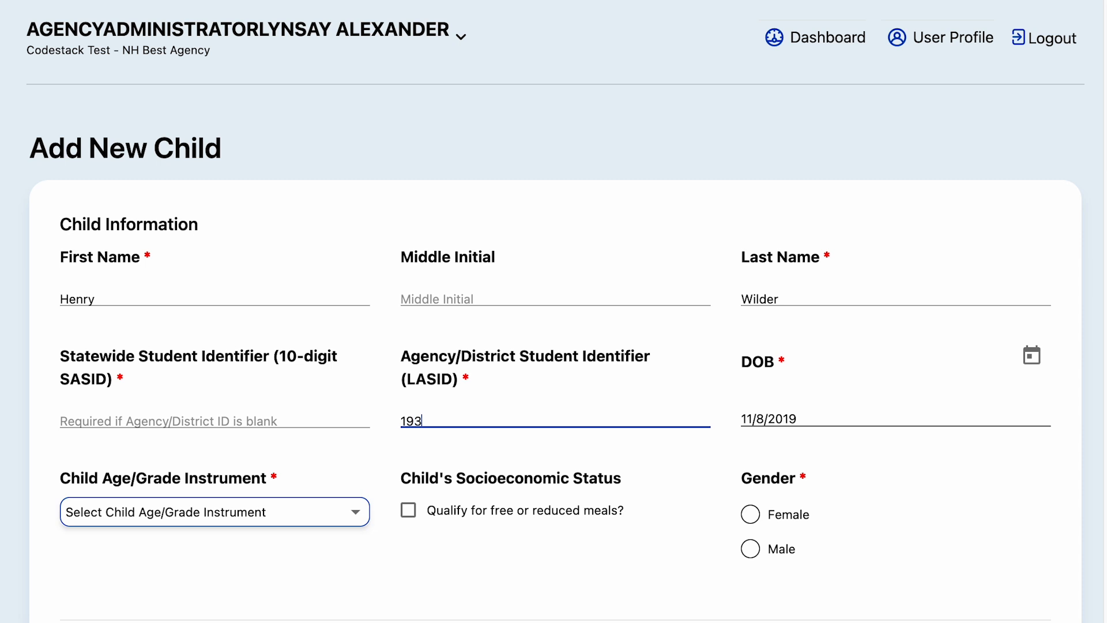
scroll(321, 521, down, 1)
click(320, 521)
click(110, 558)
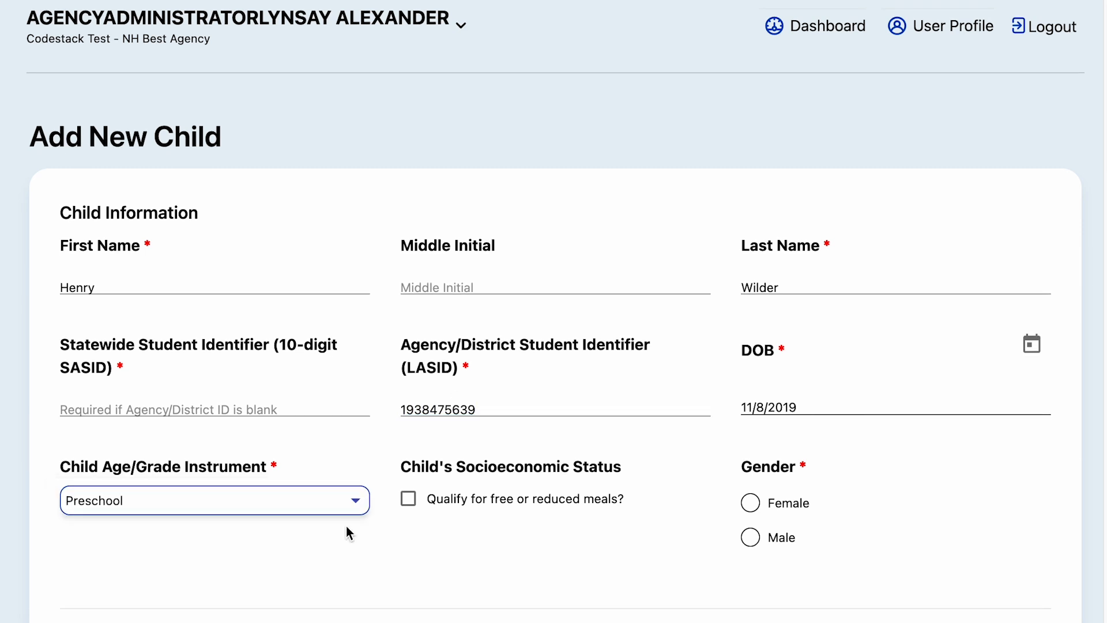
- Mark the child as male, Hispanic or Latino Yes, race Asian, Black and Hispanic
scroll(799, 510, down, 1)
click(750, 533)
scroll(559, 558, down, 5)
click(211, 505)
click(113, 558)
click(494, 514)
scroll(475, 440, down, 1)
click(469, 423)
click(756, 435)
- Set Spanish as home language, answer Yes to another language at home, then Save & Enroll
scroll(754, 438, down, 7)
click(274, 340)
scroll(227, 469, down, 15)
click(173, 495)
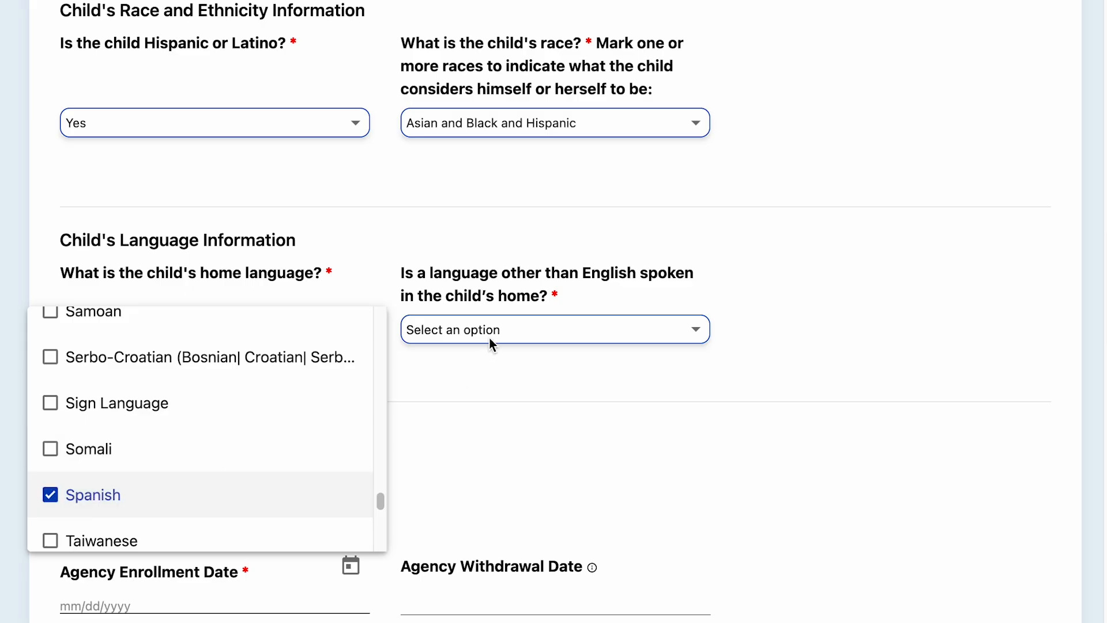
click(489, 340)
click(488, 335)
click(412, 387)
scroll(546, 427, down, 6)
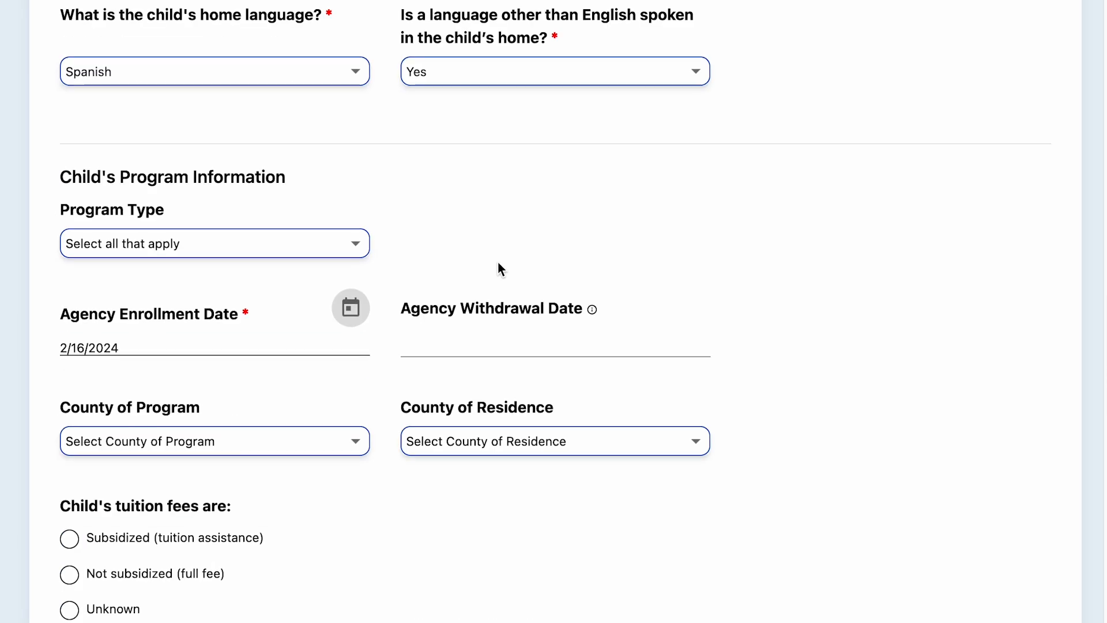
scroll(305, 410, down, 9)
click(271, 258)
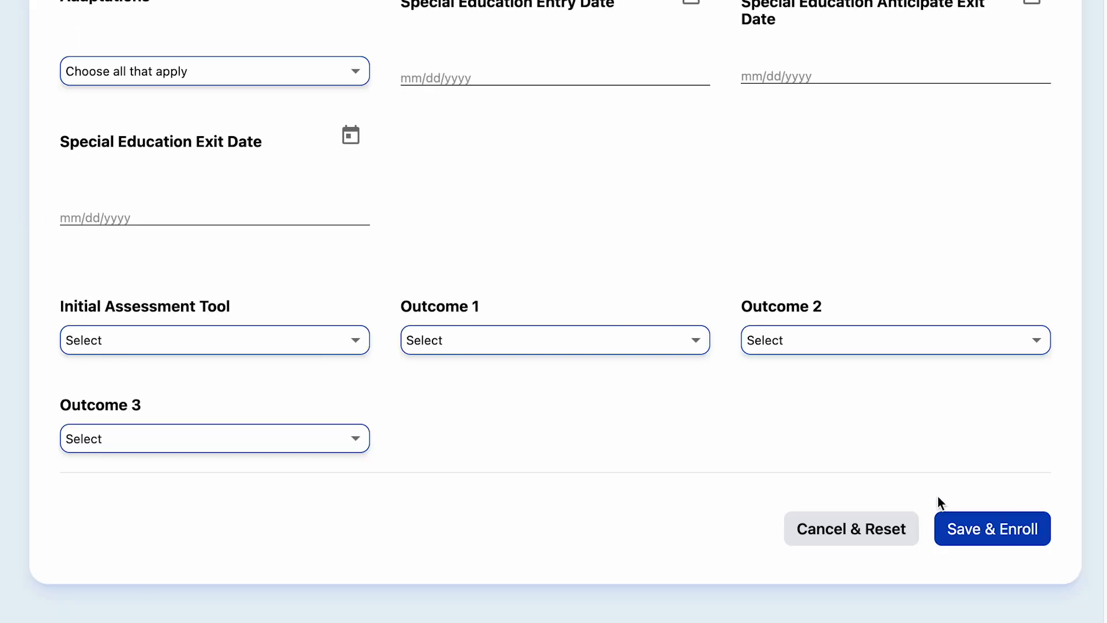
click(972, 533)
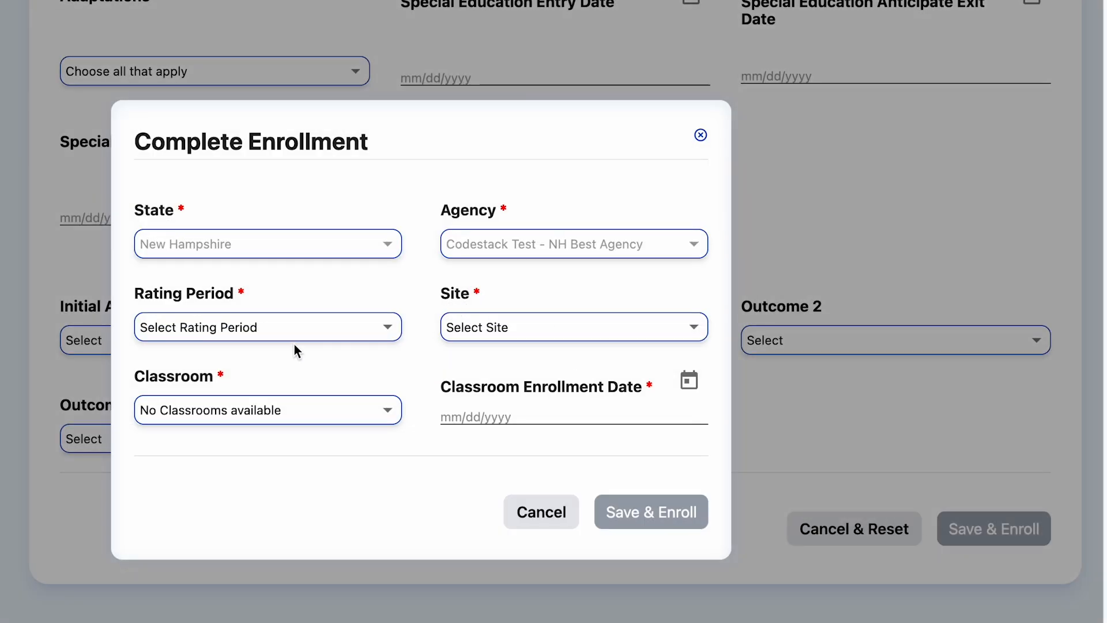
- Enroll the child for Spring 2024 in Excellence's Flowers classroom from 2/16/2024 and save
click(293, 338)
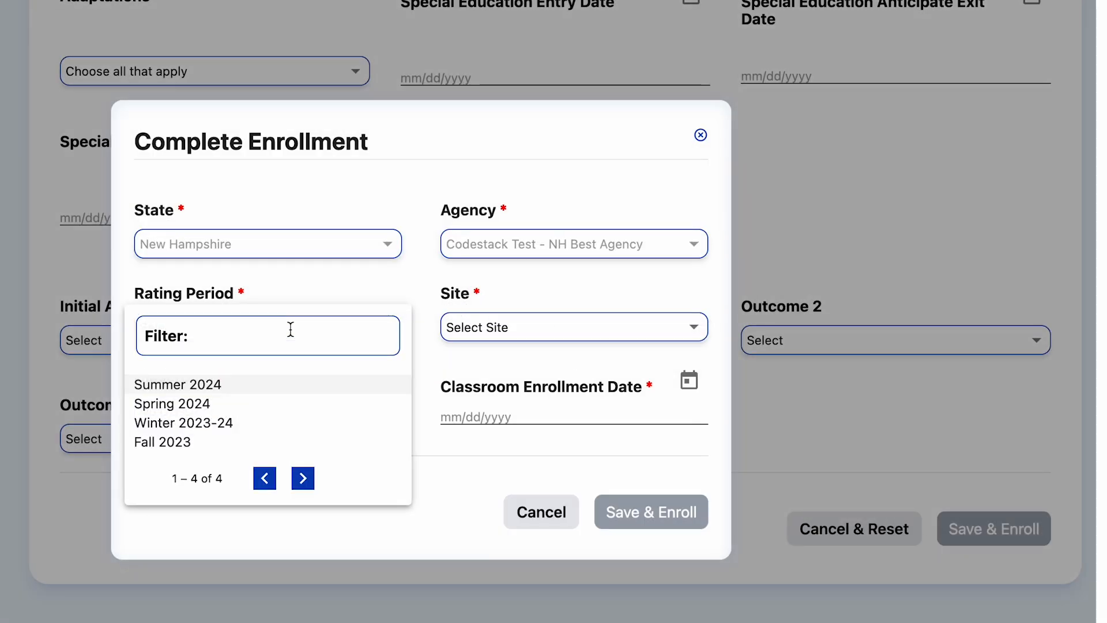
click(255, 403)
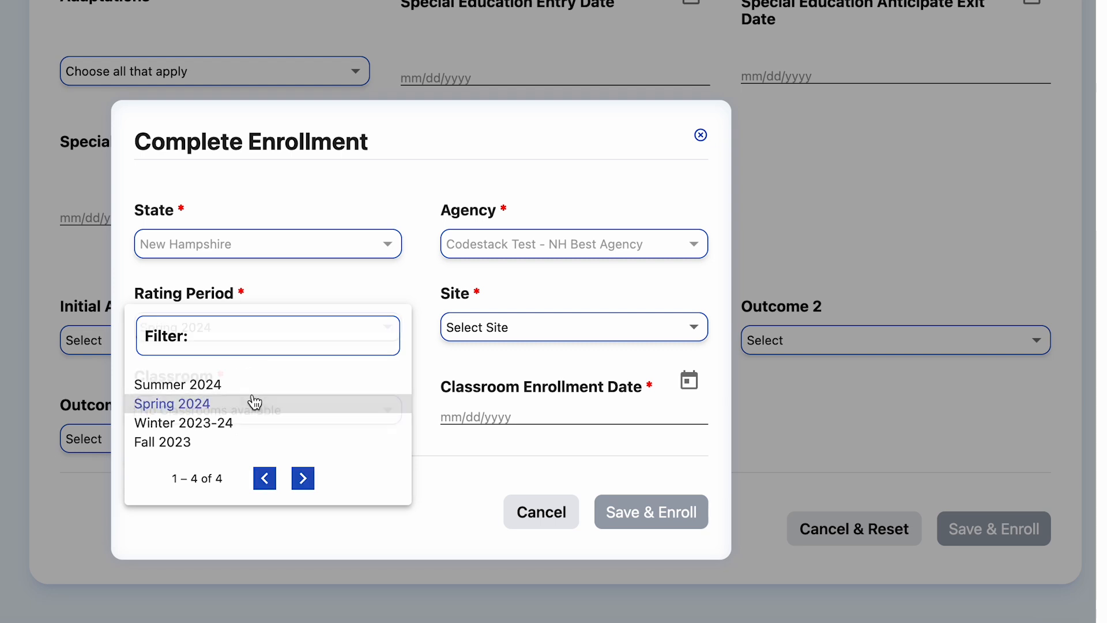
click(499, 329)
click(483, 383)
click(282, 422)
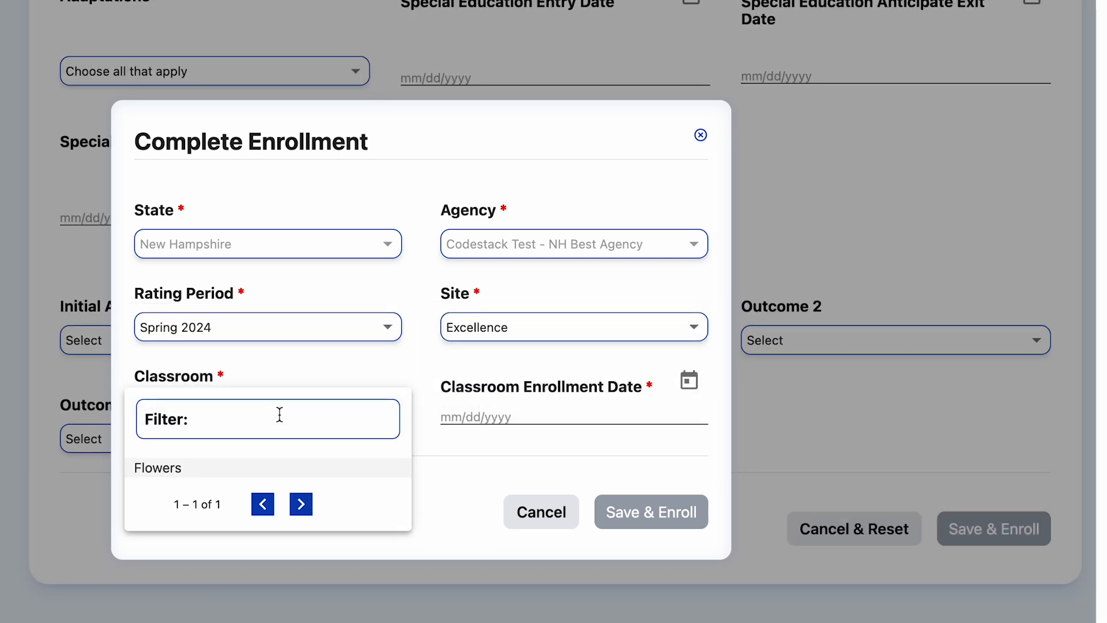
click(216, 464)
click(691, 382)
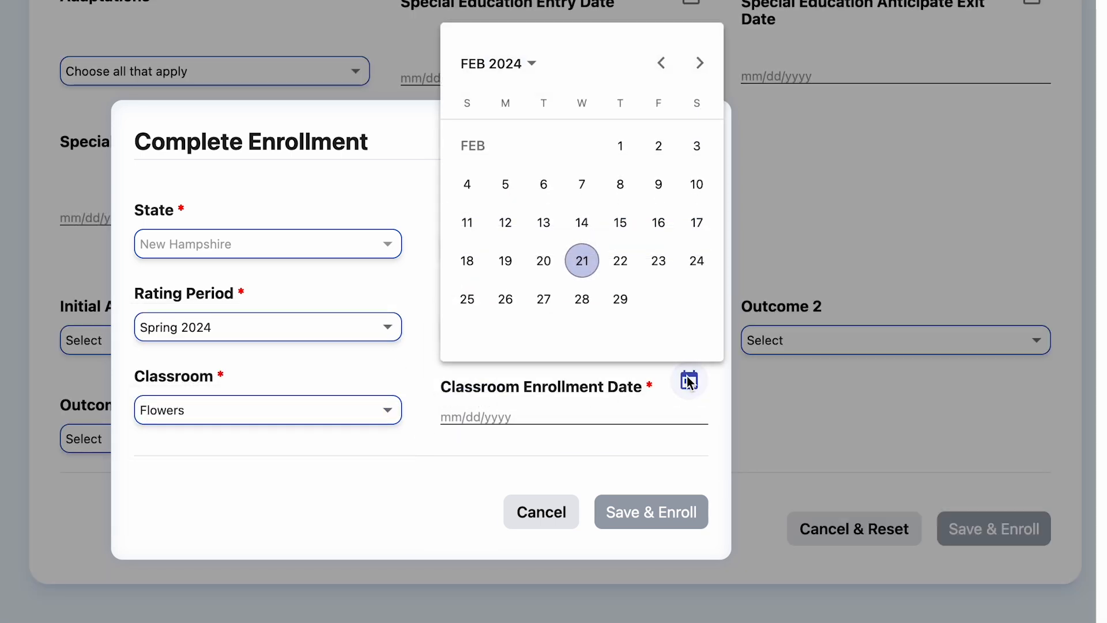
click(662, 227)
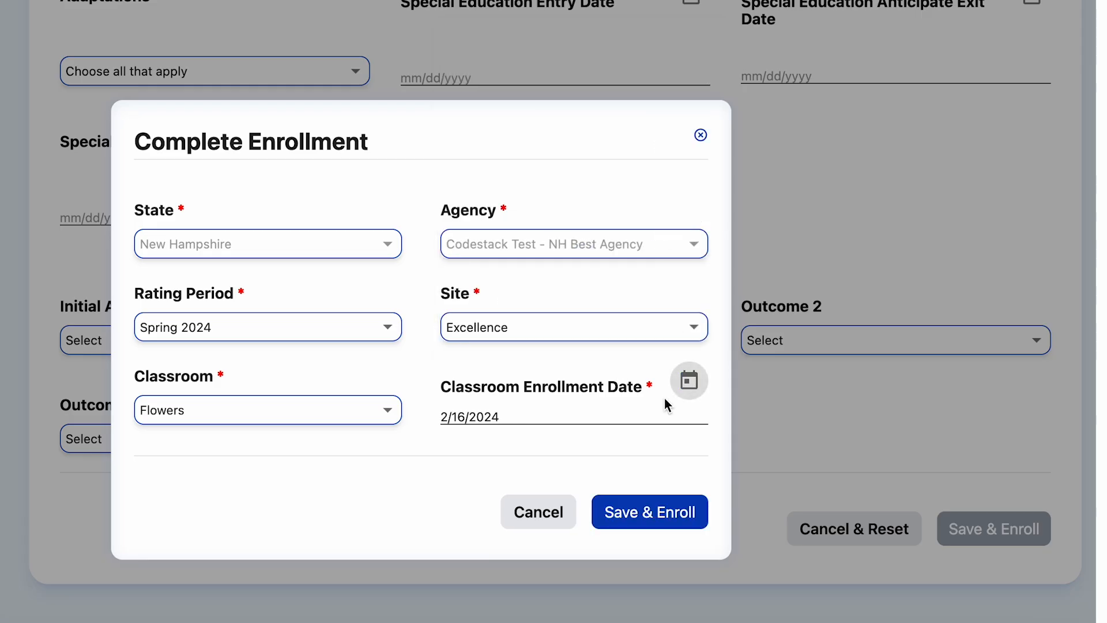
click(642, 511)
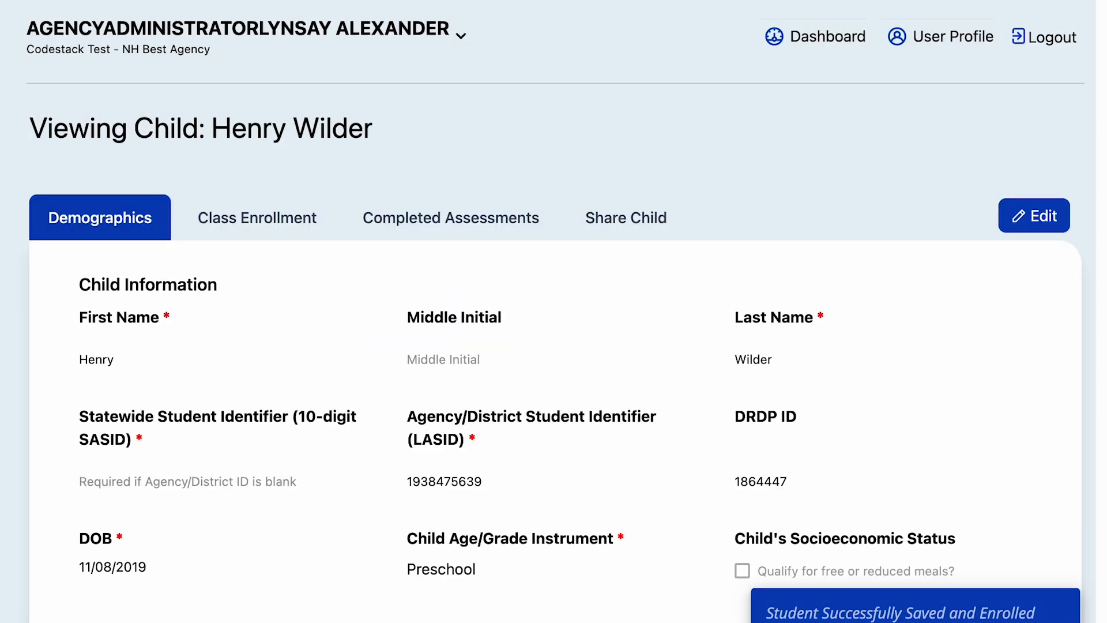